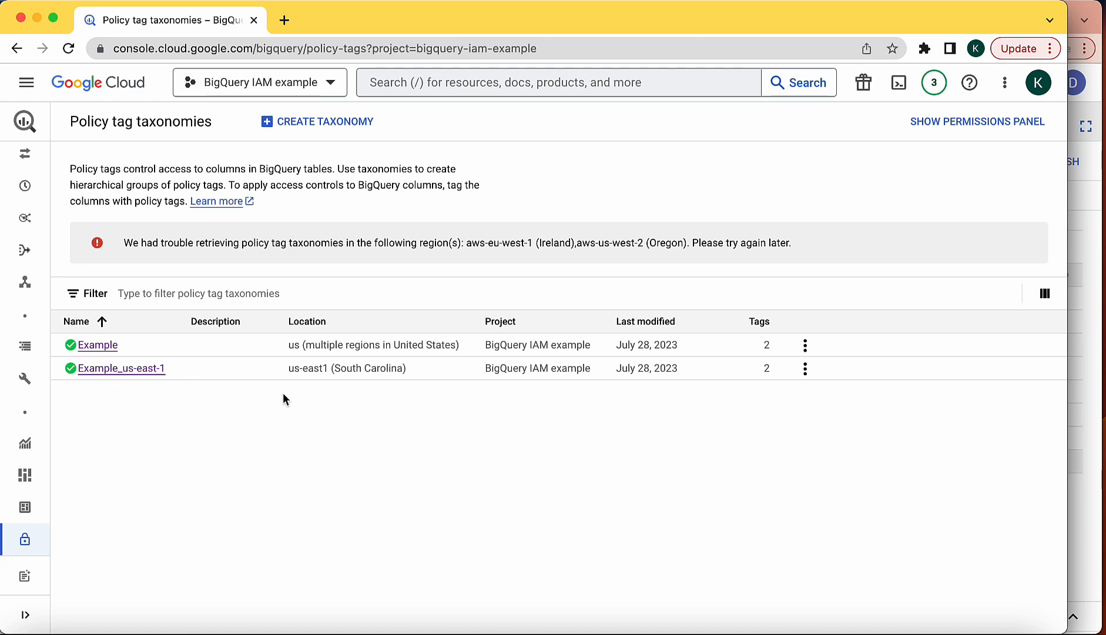
In Example_us-east-1, select the email tag under Highly Sensitive and open its data policies.
left_click(131, 368)
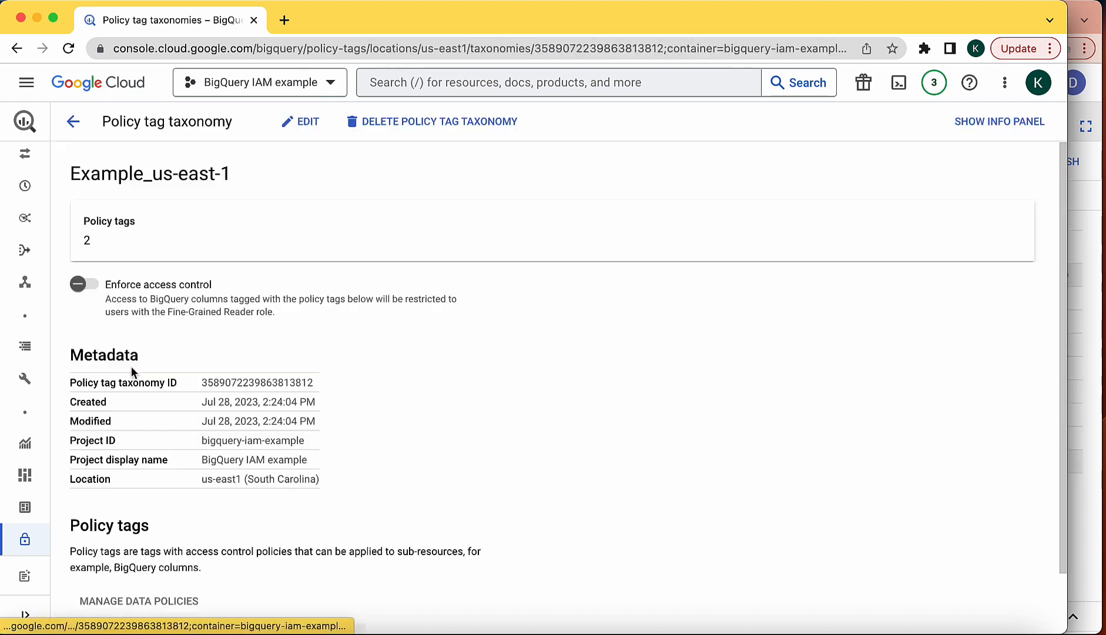
scroll(545, 394, "down", 2)
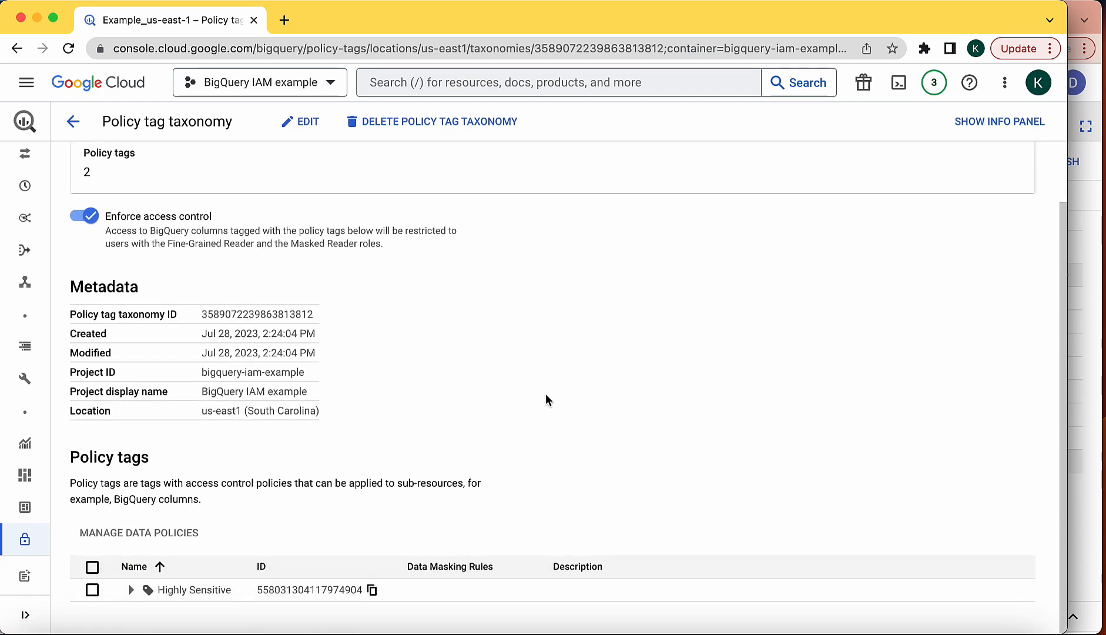
scroll(546, 393, "up", 2)
scroll(545, 393, "down", 2)
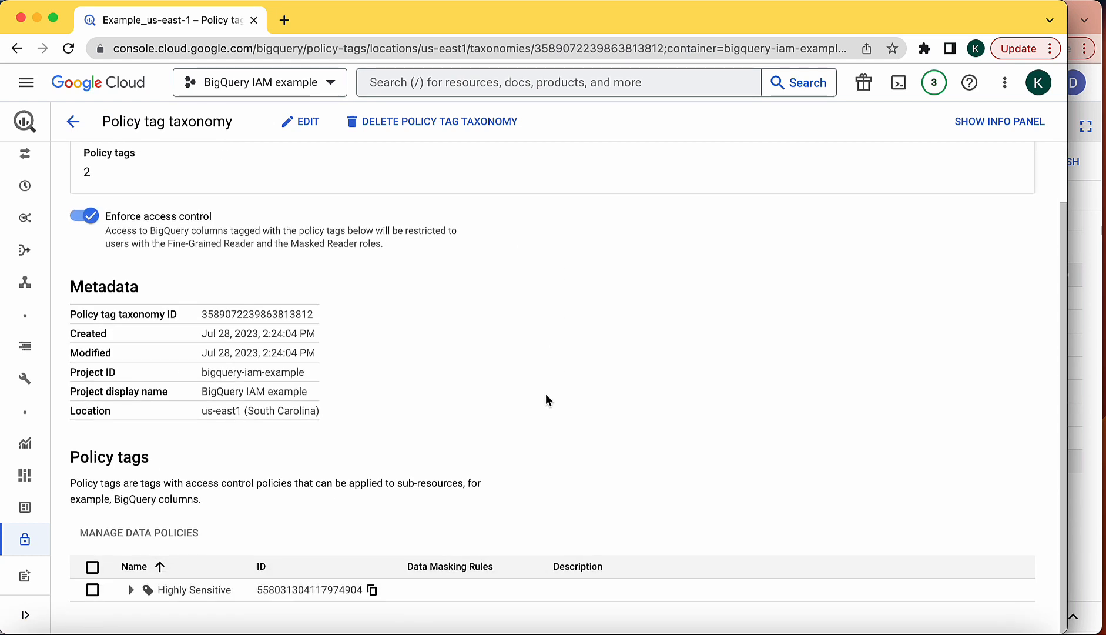
left_click(130, 590)
scroll(321, 521, "down", 1)
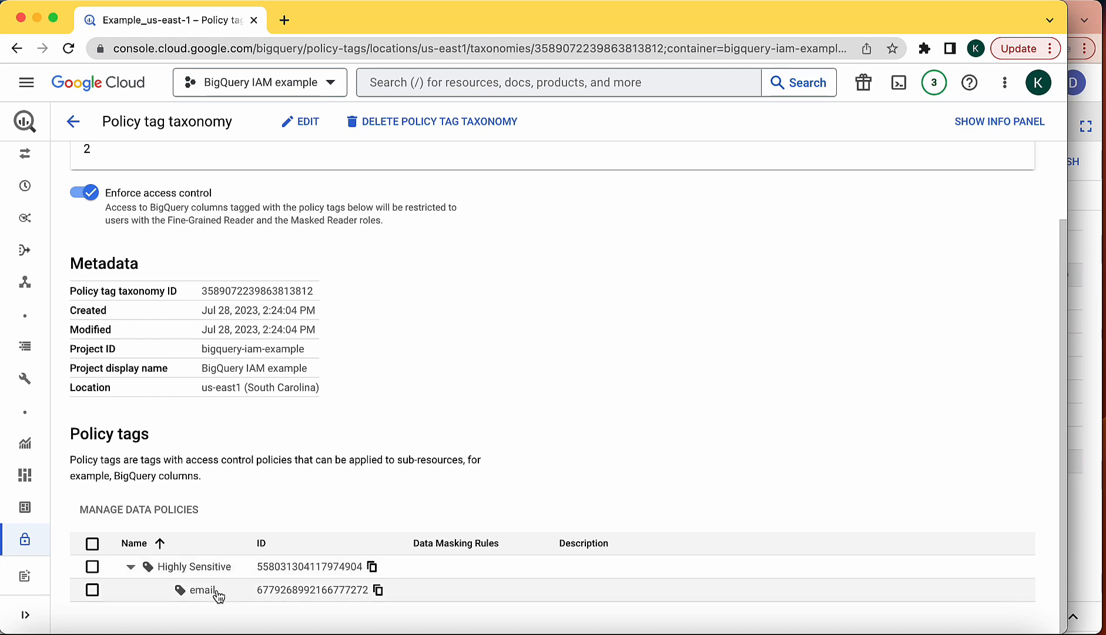
left_click(93, 590)
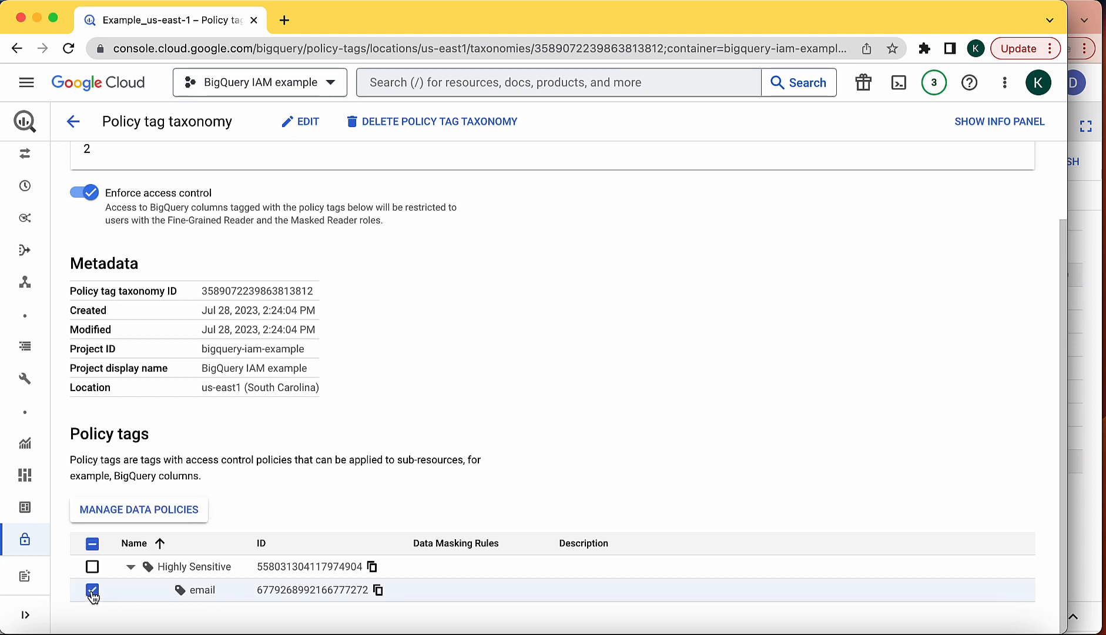
left_click(120, 514)
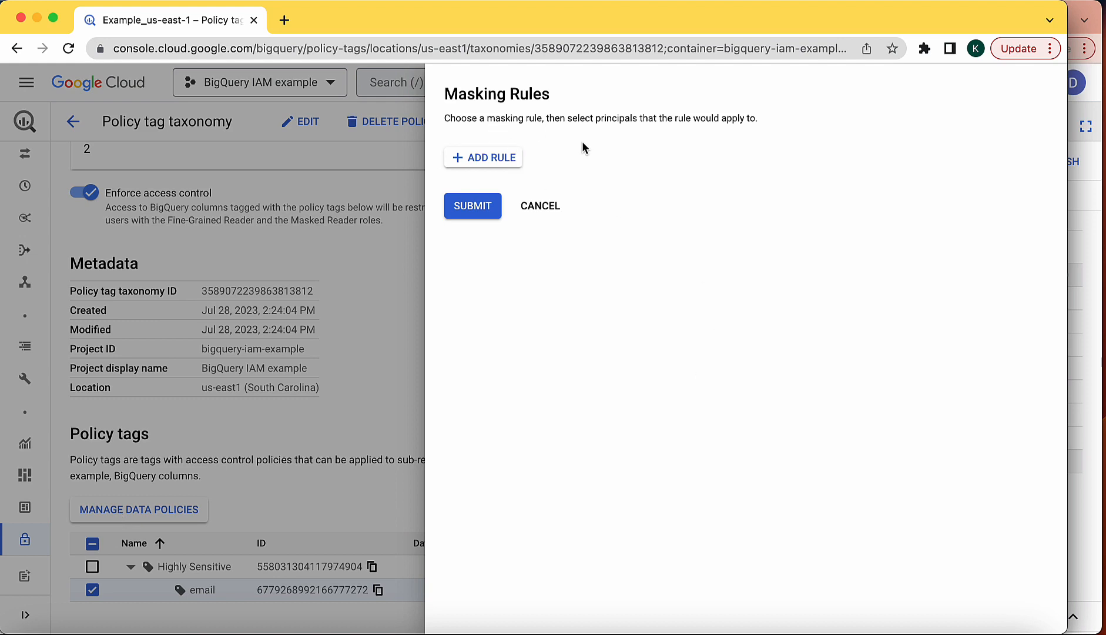
Add a data policy named hashed_email using the Email Mask rule and submit it.
left_click(495, 162)
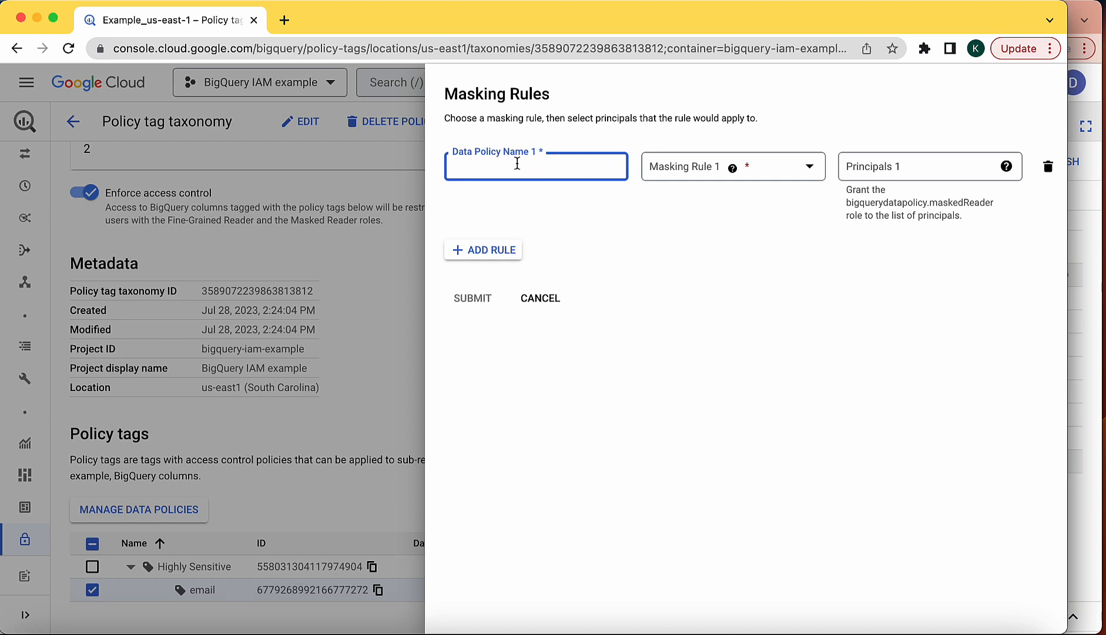
type("hashed_email")
left_click(768, 166)
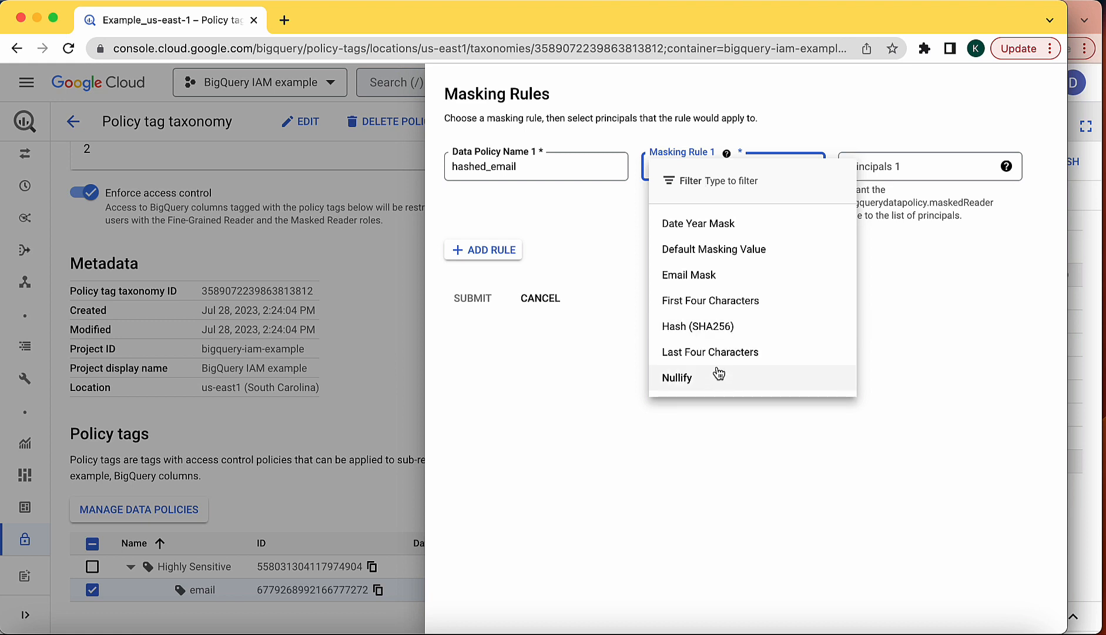
left_click(720, 275)
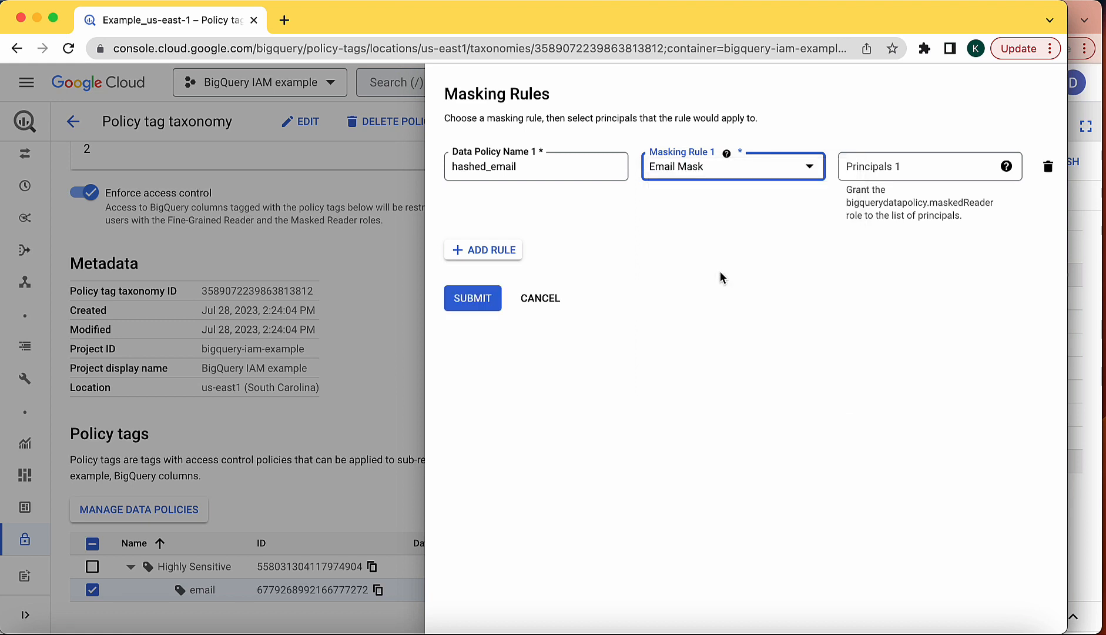
left_click(468, 298)
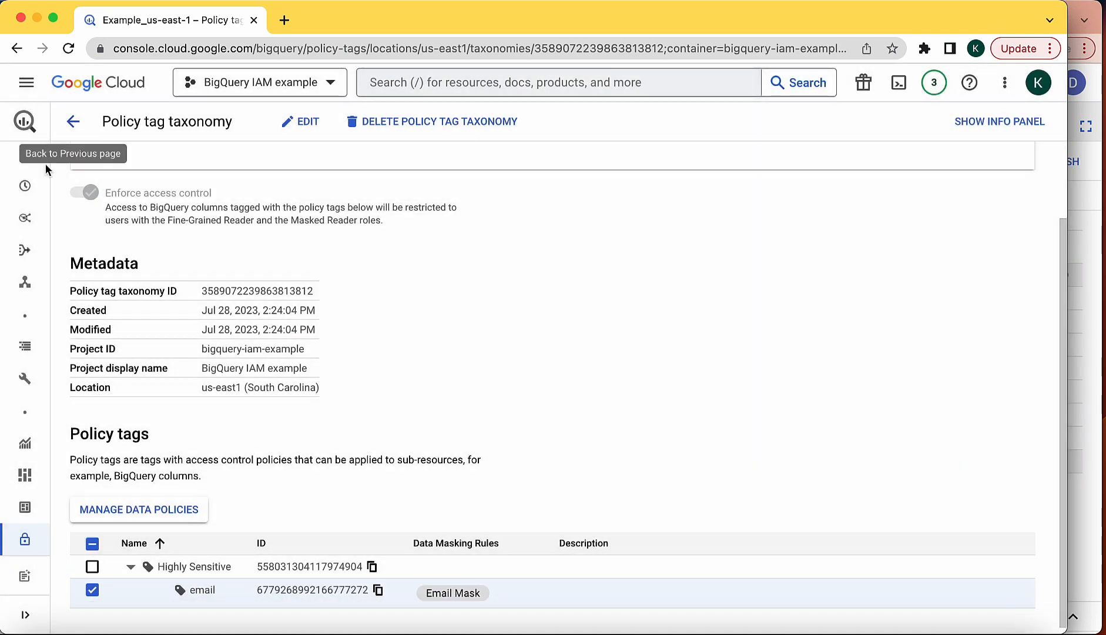
In the SQL workspace, open the user_sample table schema from the user_data dataset.
mouse_move(36, 189)
scroll(40, 200, "up", 3)
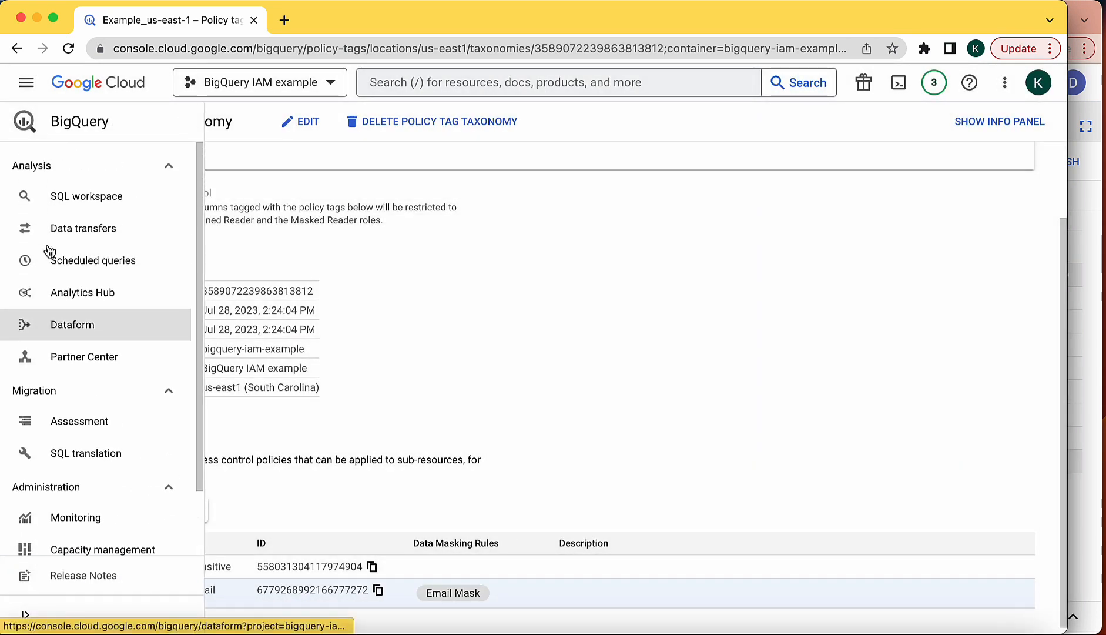
left_click(67, 207)
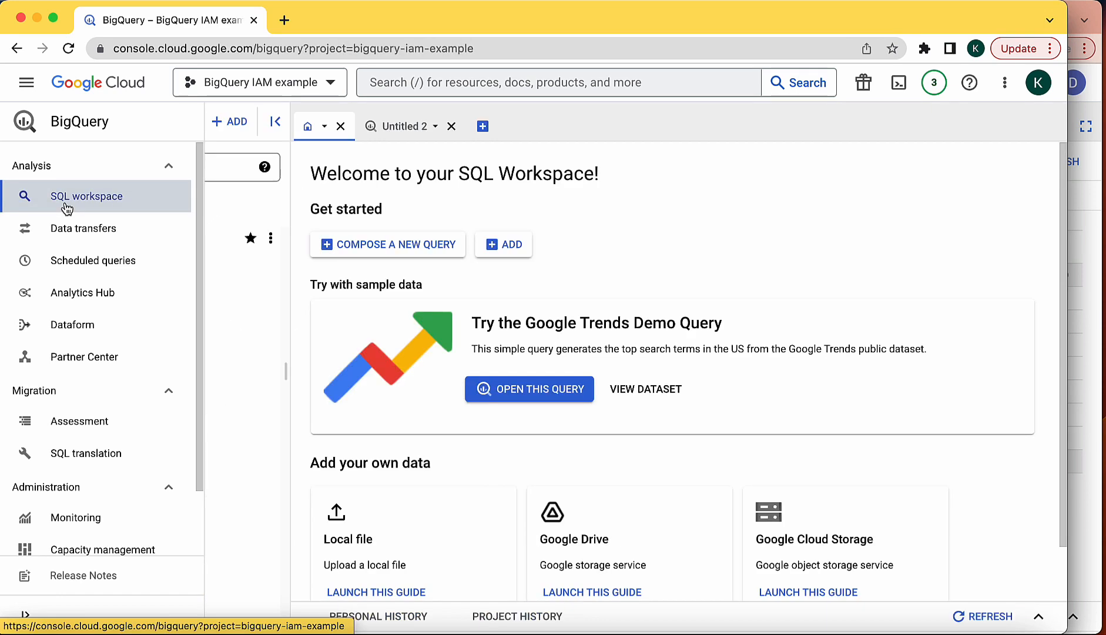
left_click(64, 237)
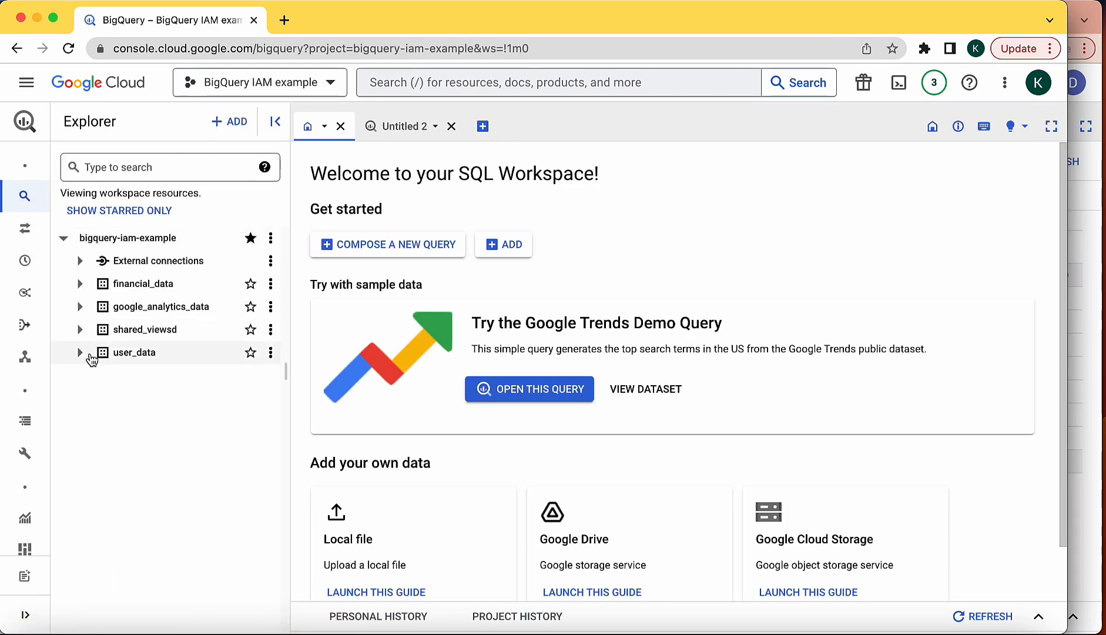
left_click(81, 352)
left_click(154, 376)
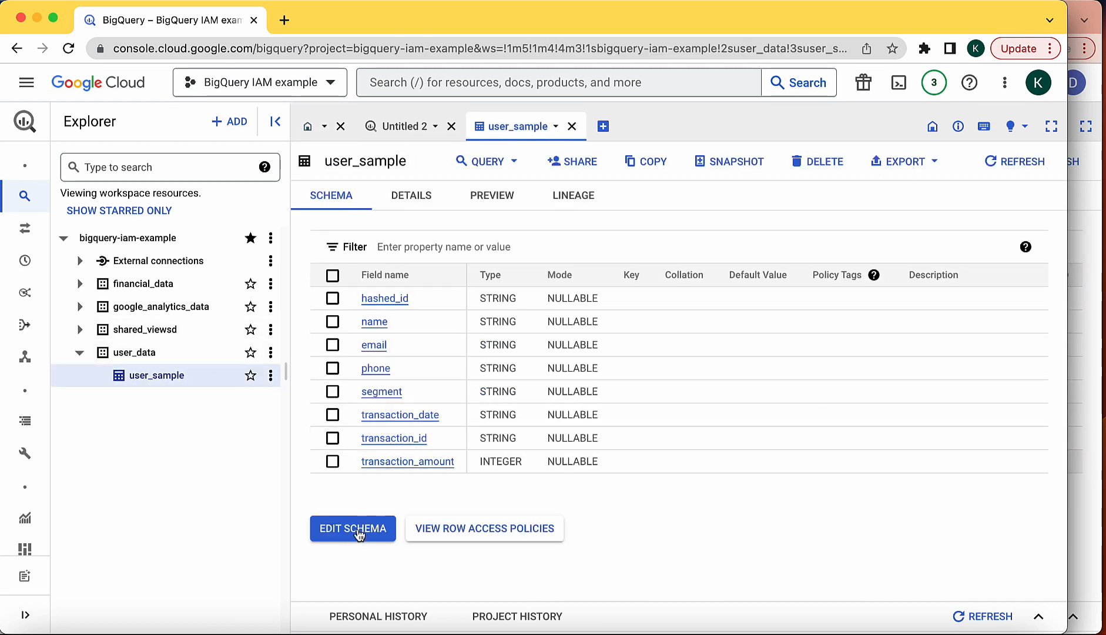
Attach the Highly Sensitive > email policy tag to the email column and save the schema.
left_click(357, 529)
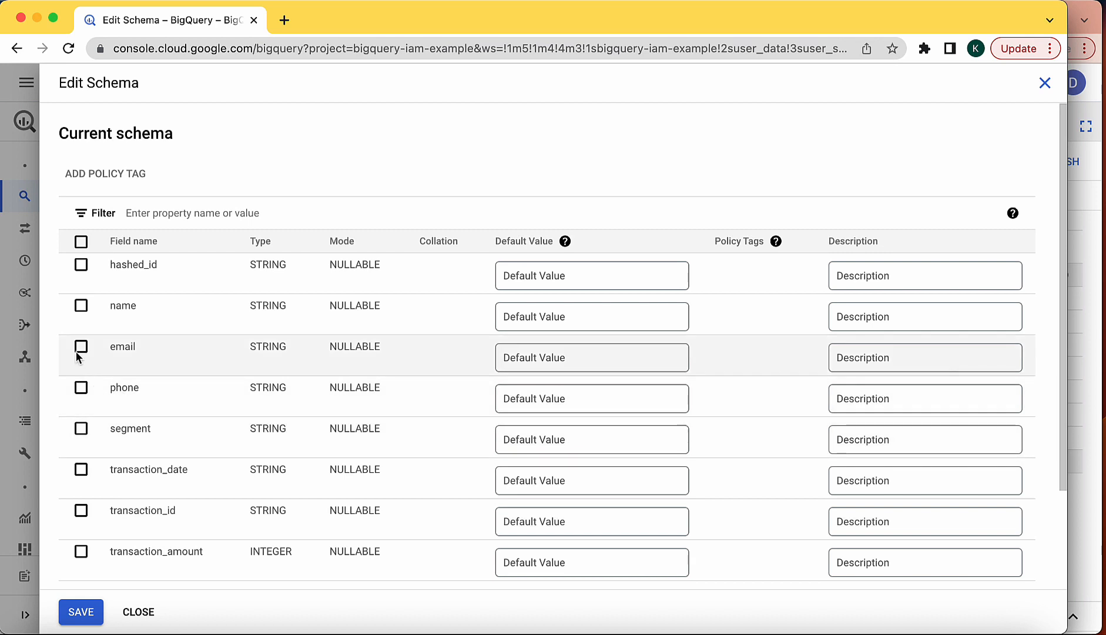
left_click(82, 348)
left_click(87, 176)
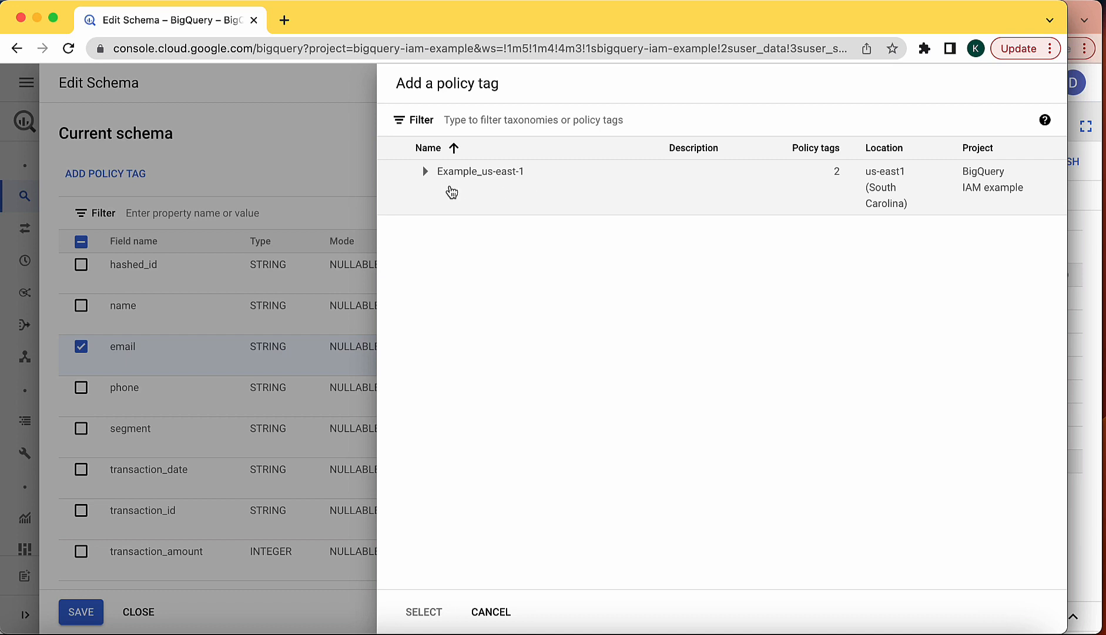
left_click(424, 171)
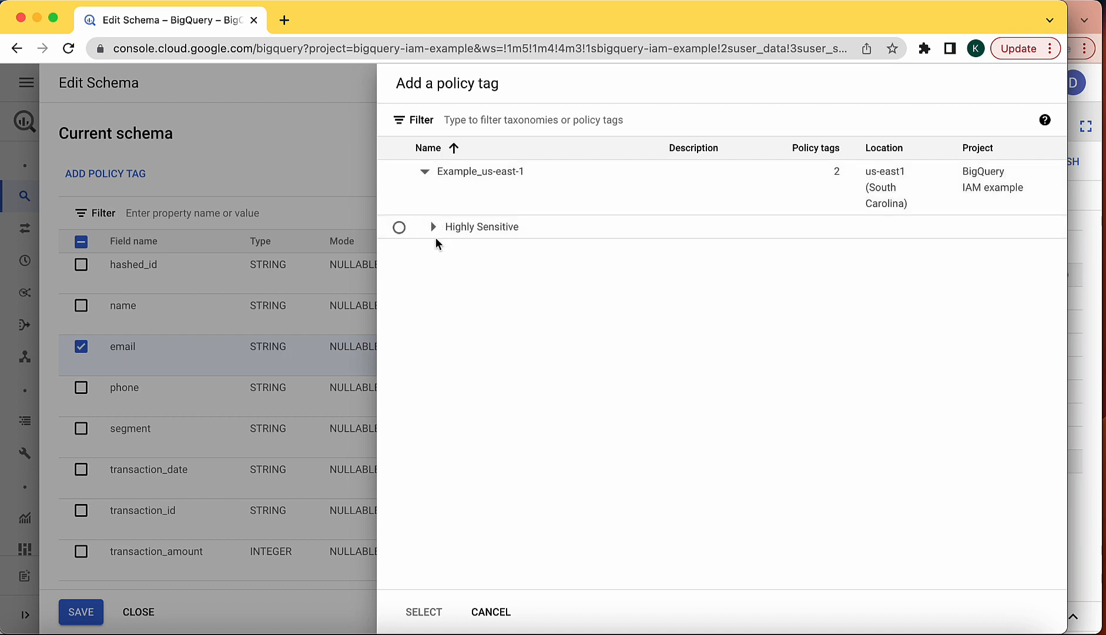
left_click(434, 227)
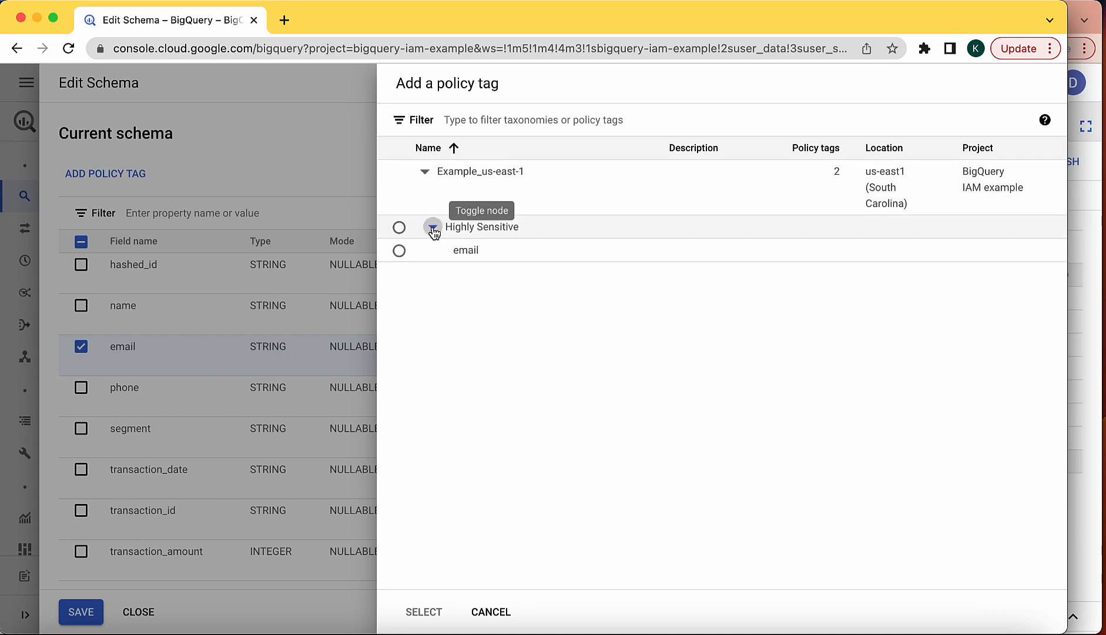
left_click(399, 251)
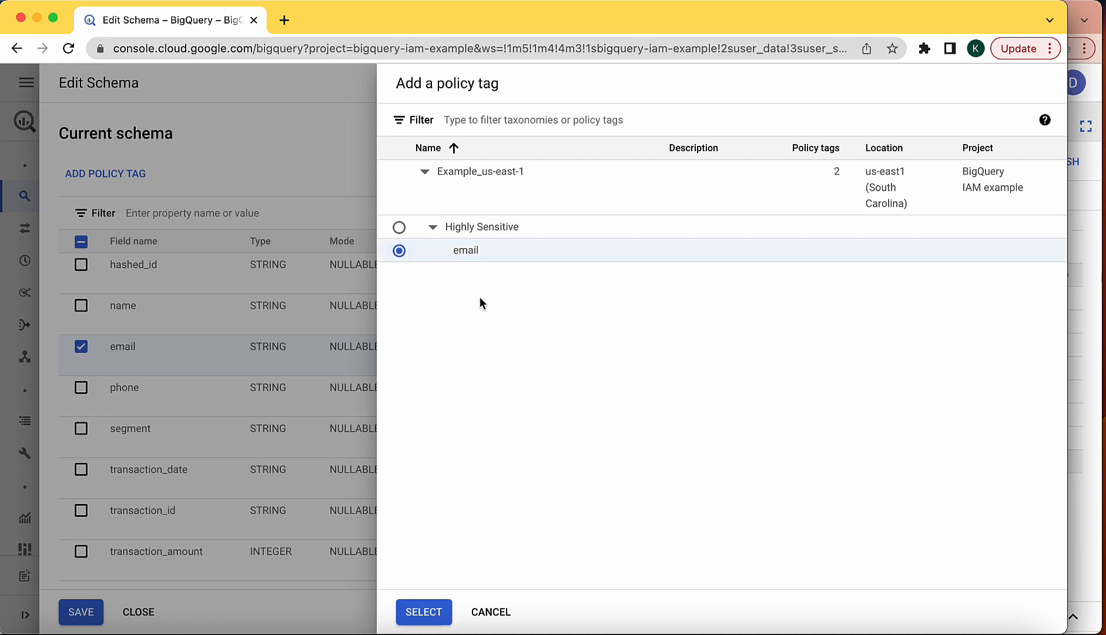
left_click(424, 611)
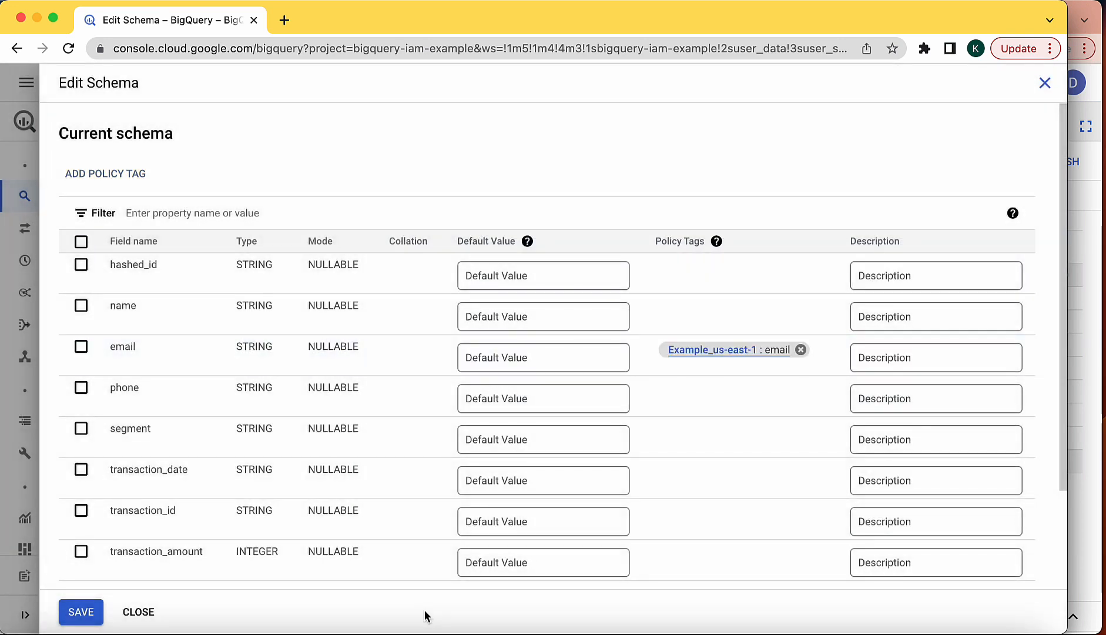
left_click(82, 612)
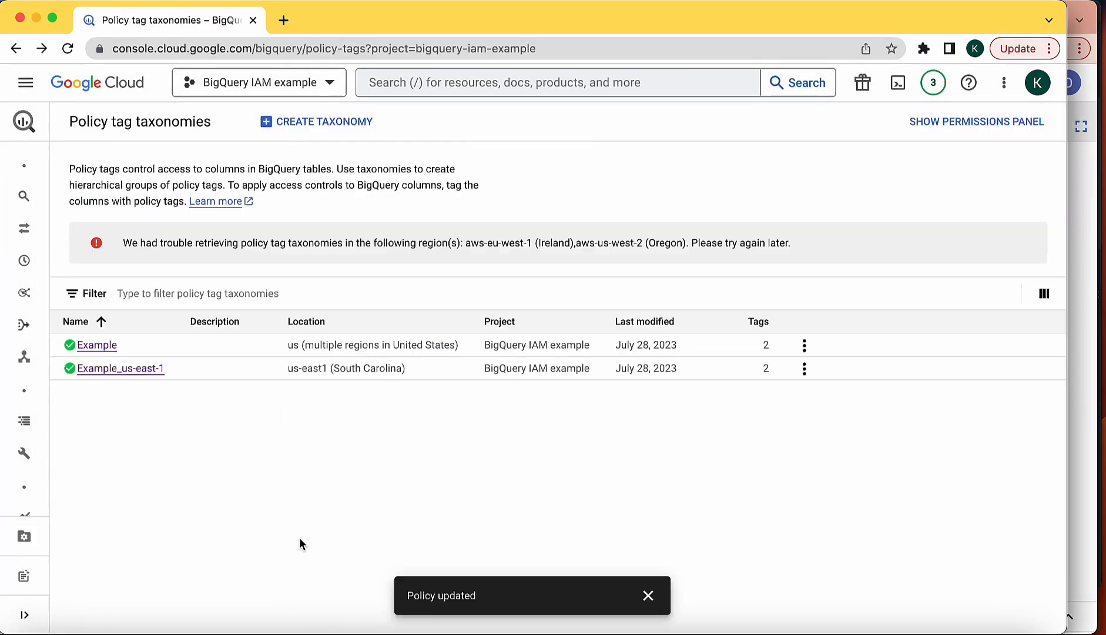
Review the project's role assignments on the IAM & Admin > IAM page.
left_click(25, 82)
mouse_move(112, 250)
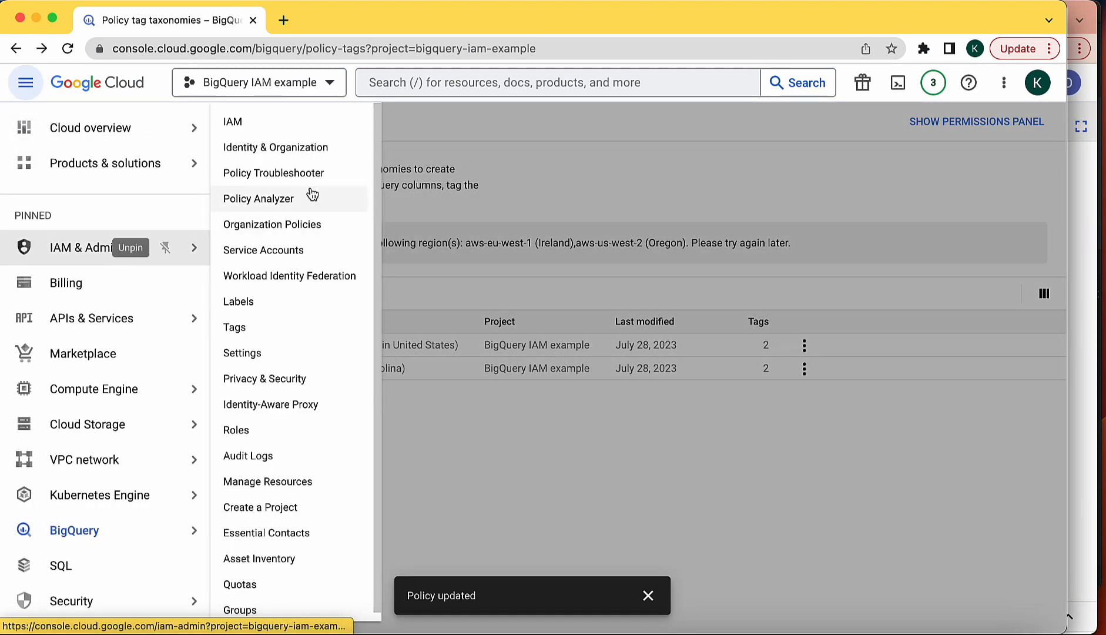
left_click(249, 118)
scroll(543, 425, "down", 2)
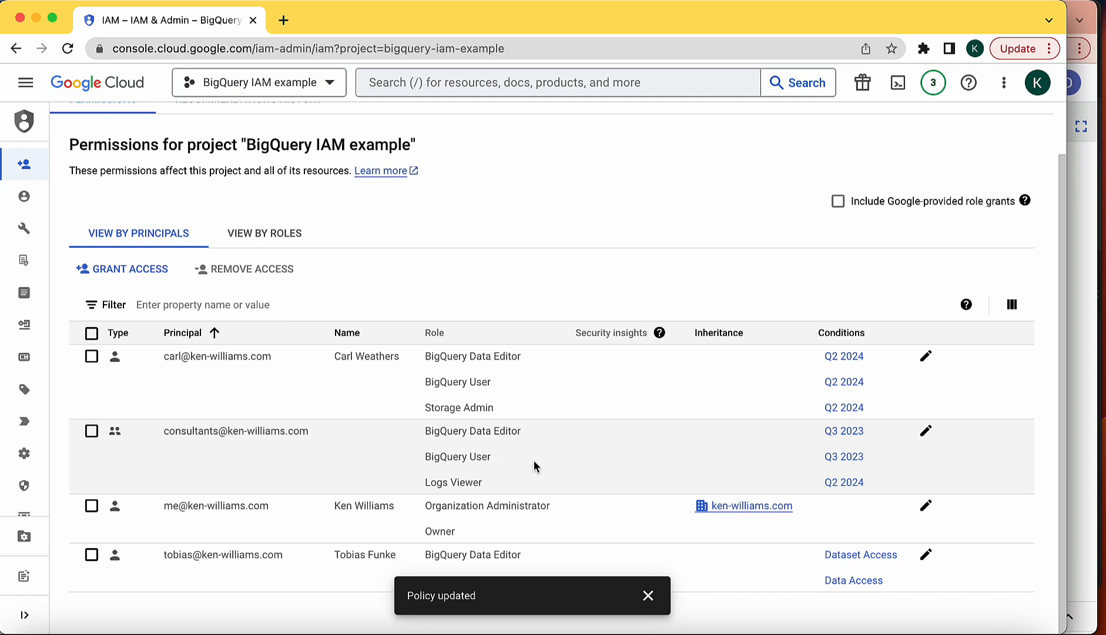
In the second account's BigQuery window, open the user_sample schema from user_data.
left_click(1079, 7)
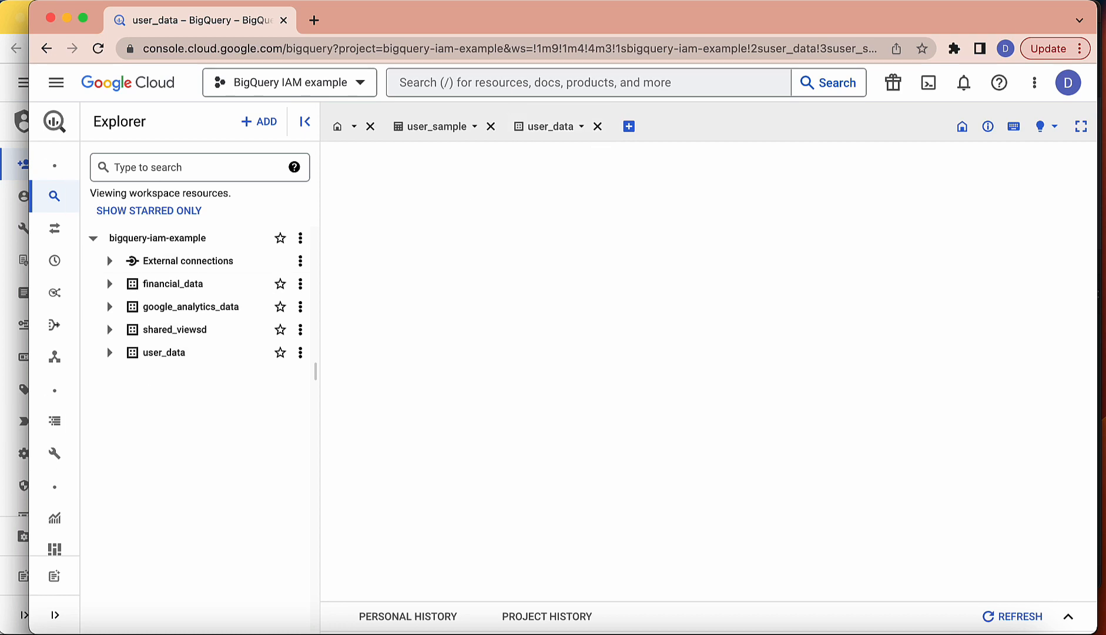
left_click(109, 352)
left_click(168, 377)
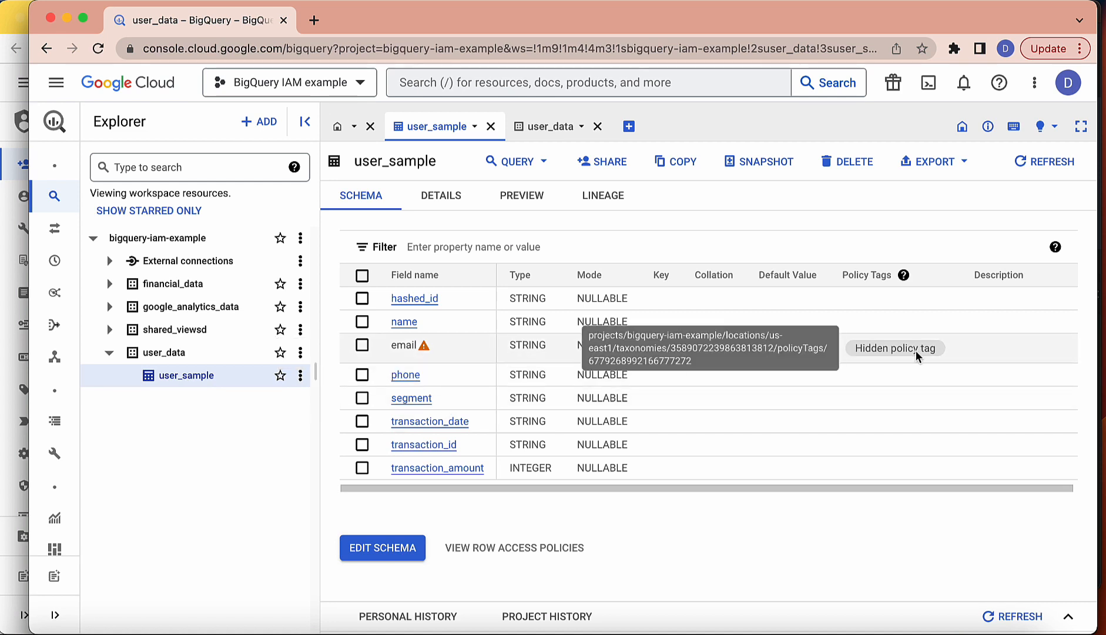
mouse_move(434, 355)
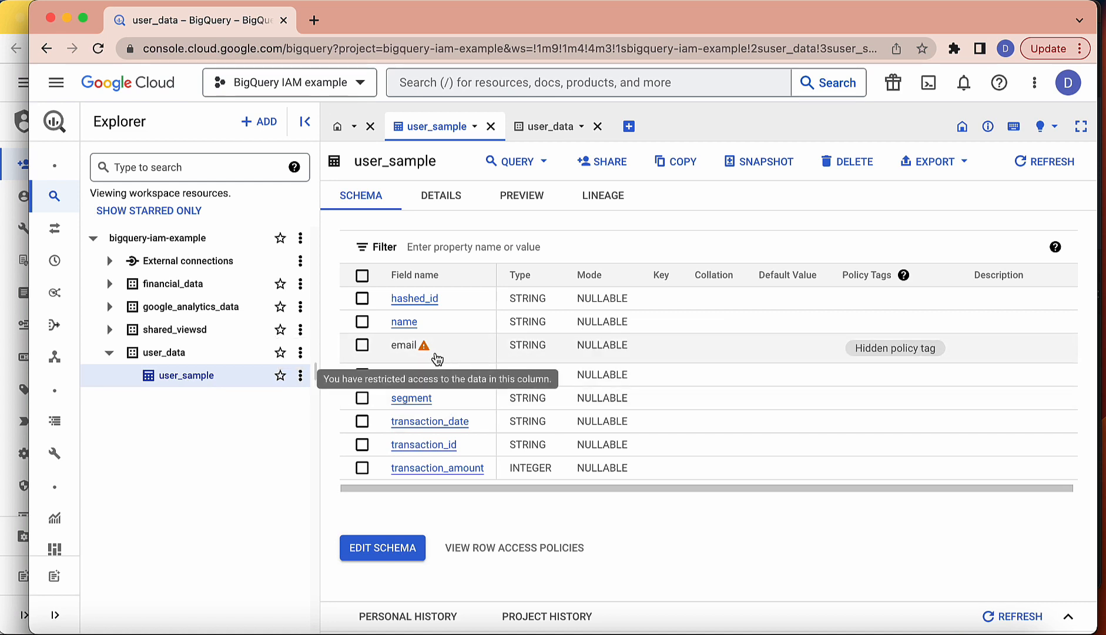
As the second account, run a new query on user_sample selecting only the email column.
left_click(525, 170)
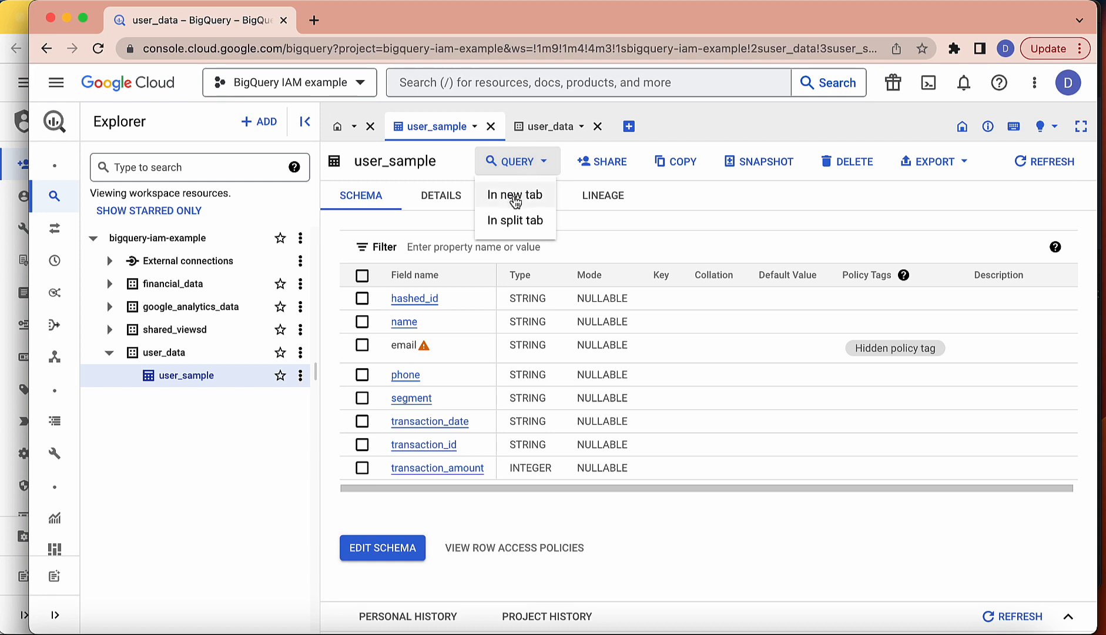
left_click(515, 195)
key("Return")
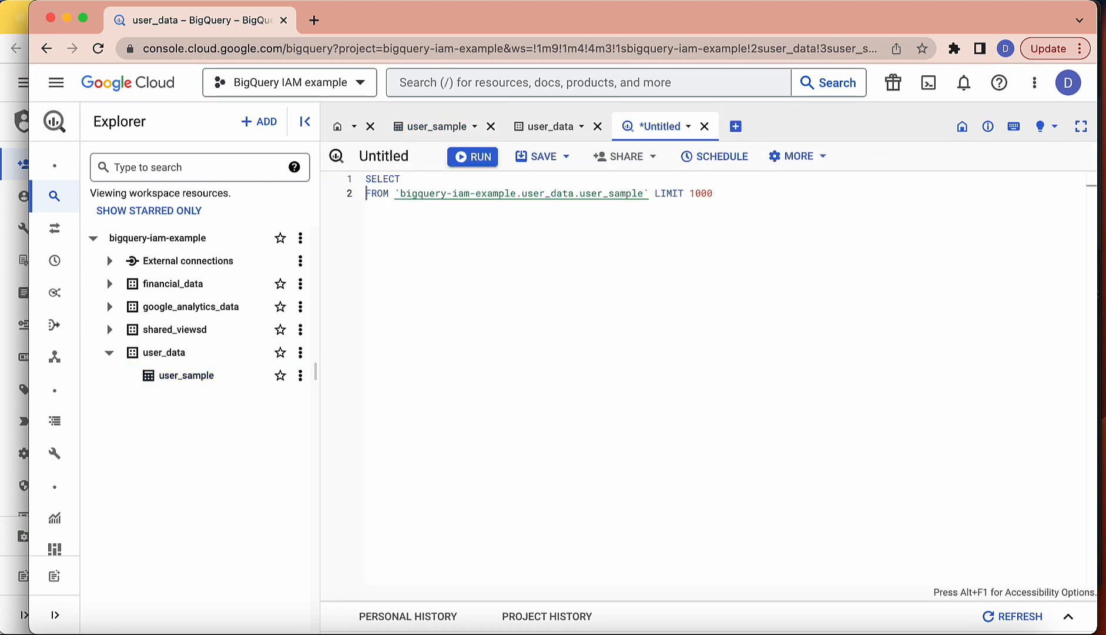
key("Return")
type("email")
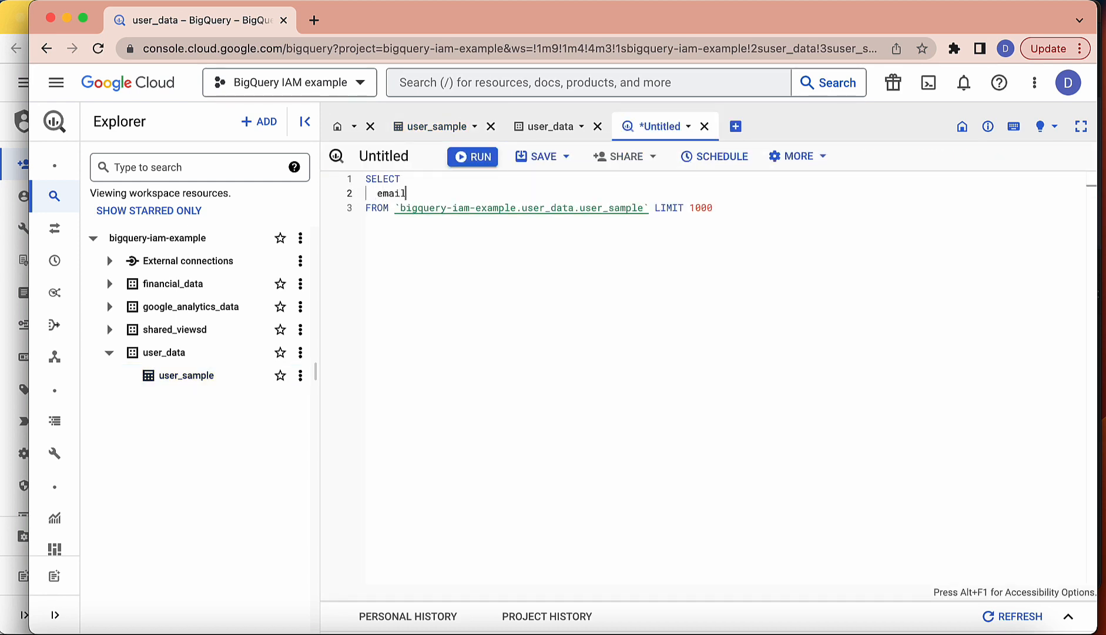
left_click(474, 157)
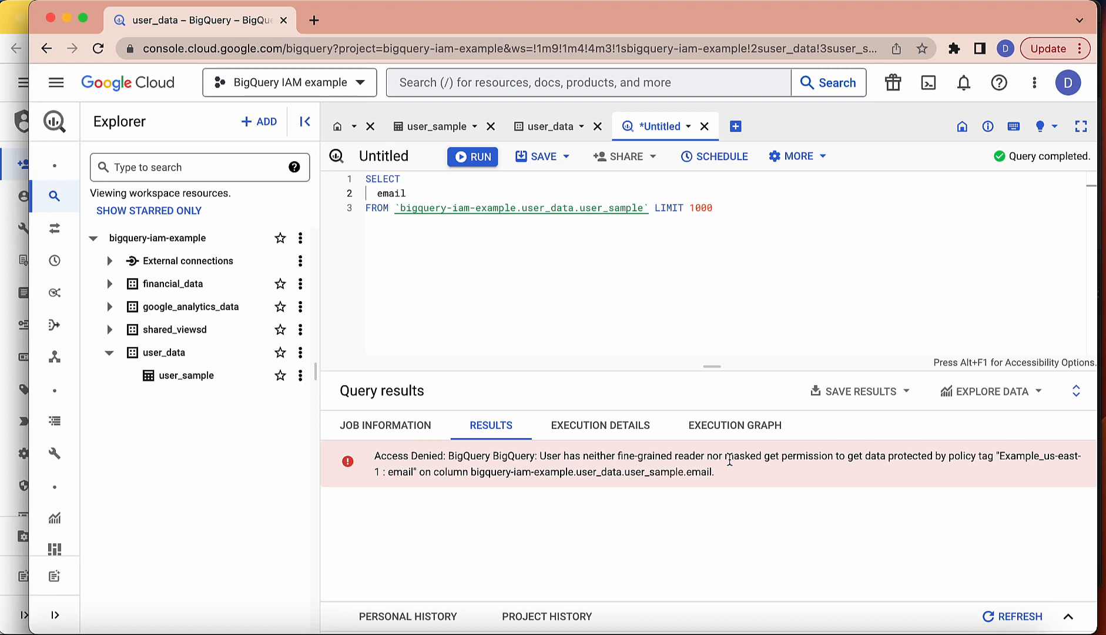
left_click(20, 12)
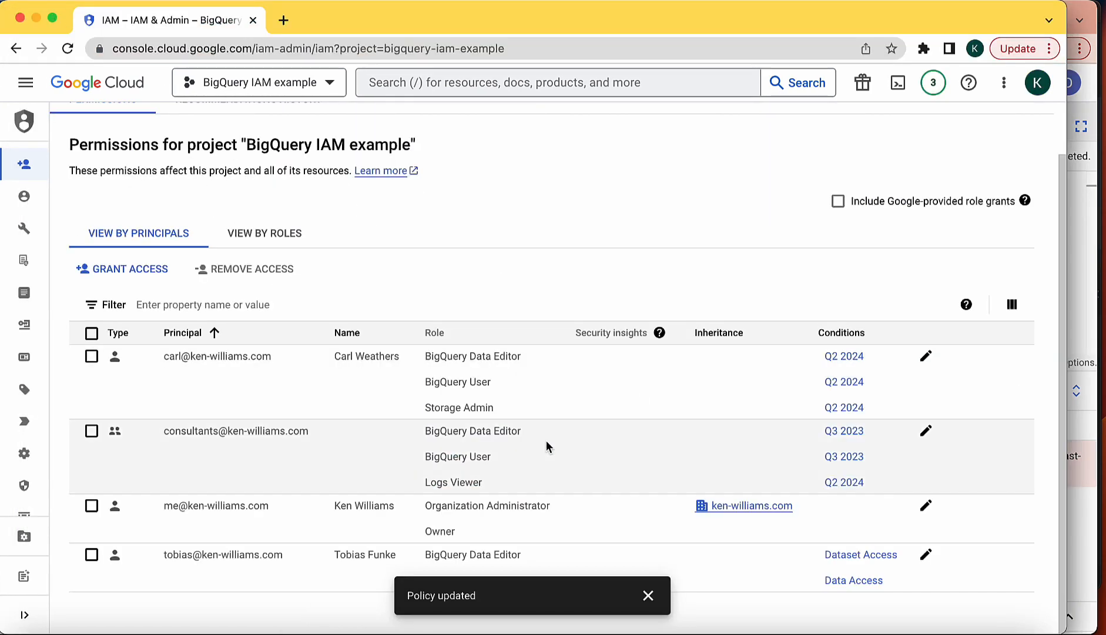
Add the Masked Reader role to the consultants group's project roles and save.
left_click(926, 431)
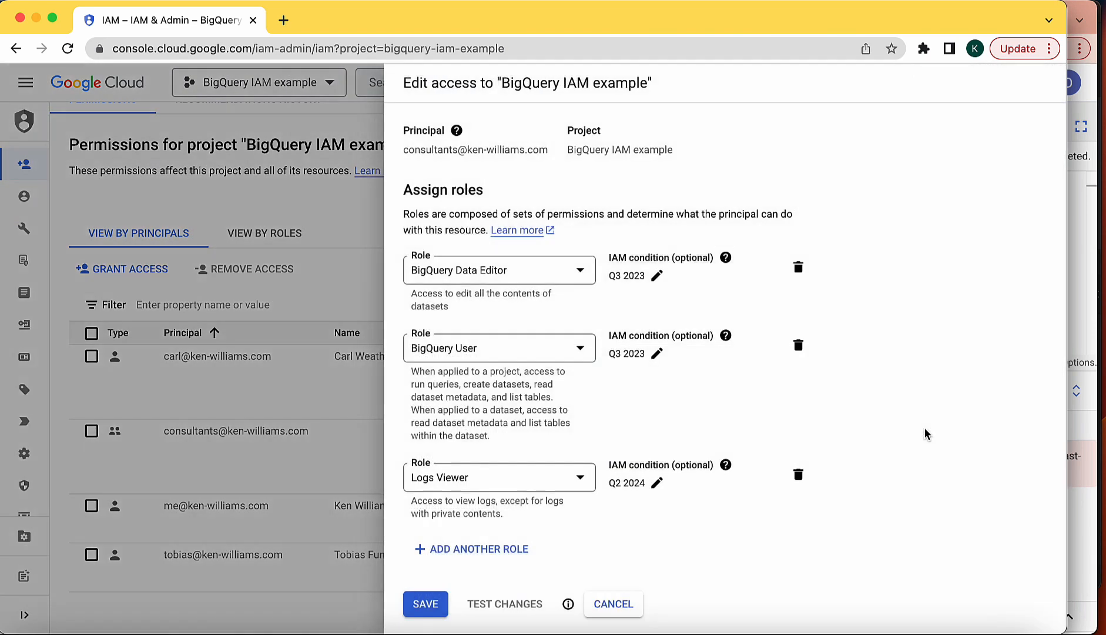
left_click(505, 552)
left_click(506, 559)
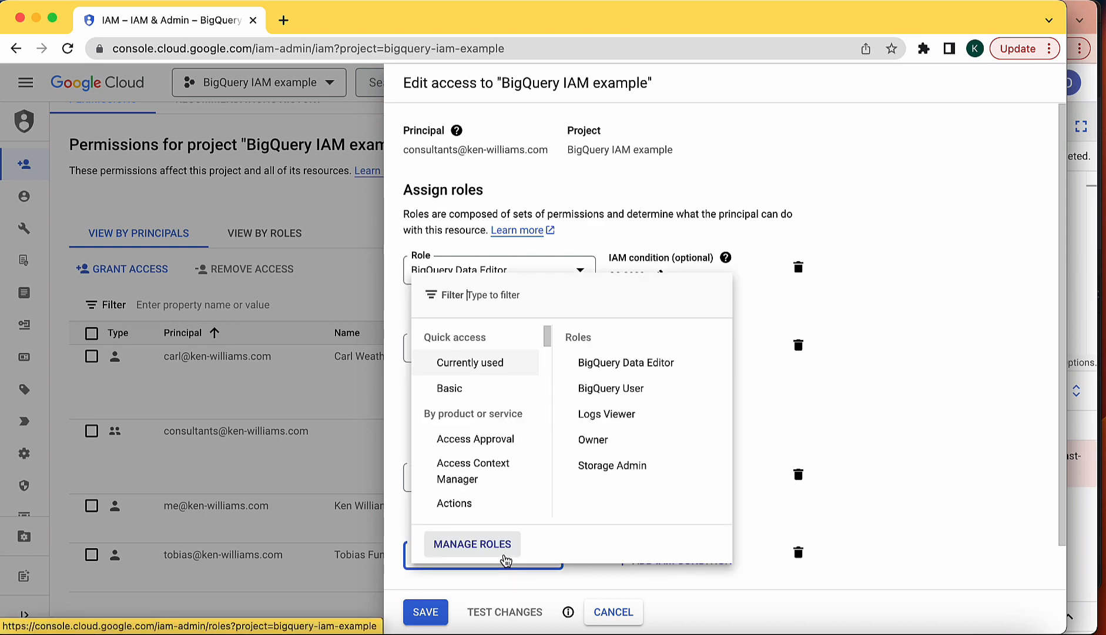
type("mask")
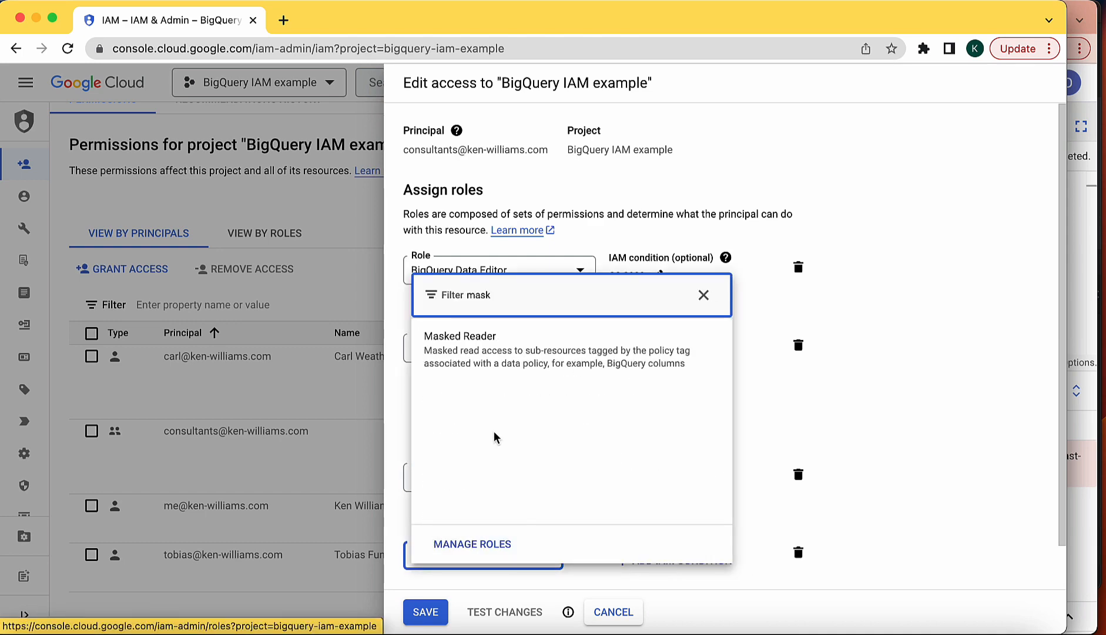
left_click(493, 356)
left_click(425, 612)
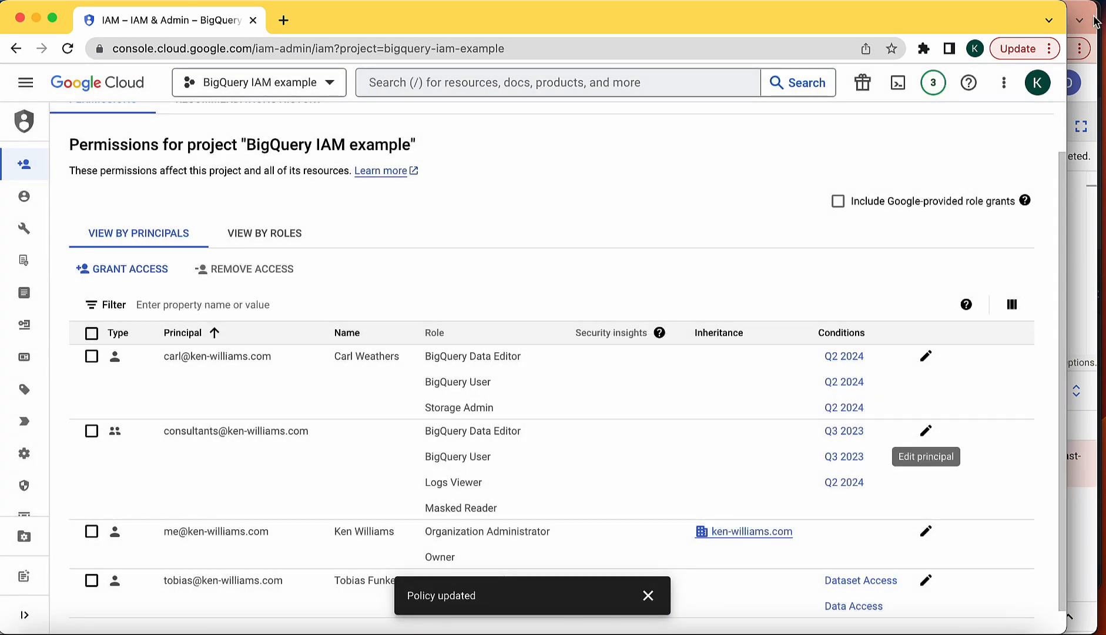
Rerun the email query in BigQuery with the new role in place.
left_click(1090, 12)
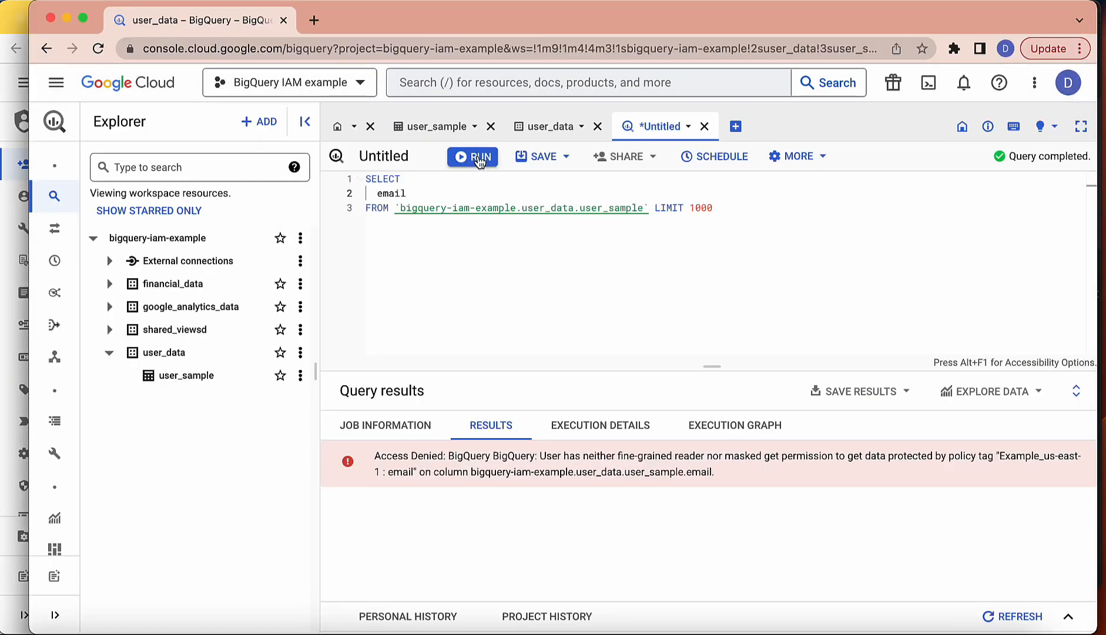
left_click(479, 159)
left_click(14, 13)
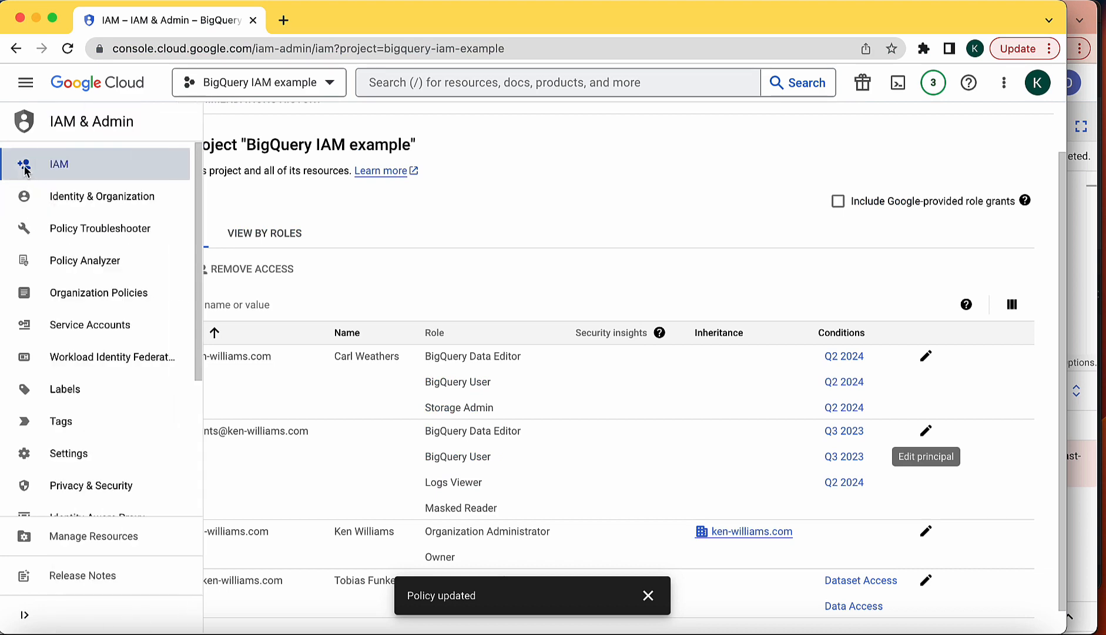
Go to BigQuery Policy tags, select Example_us-east-1 > Highly Sensitive > email, and open its masking rules.
left_click(25, 83)
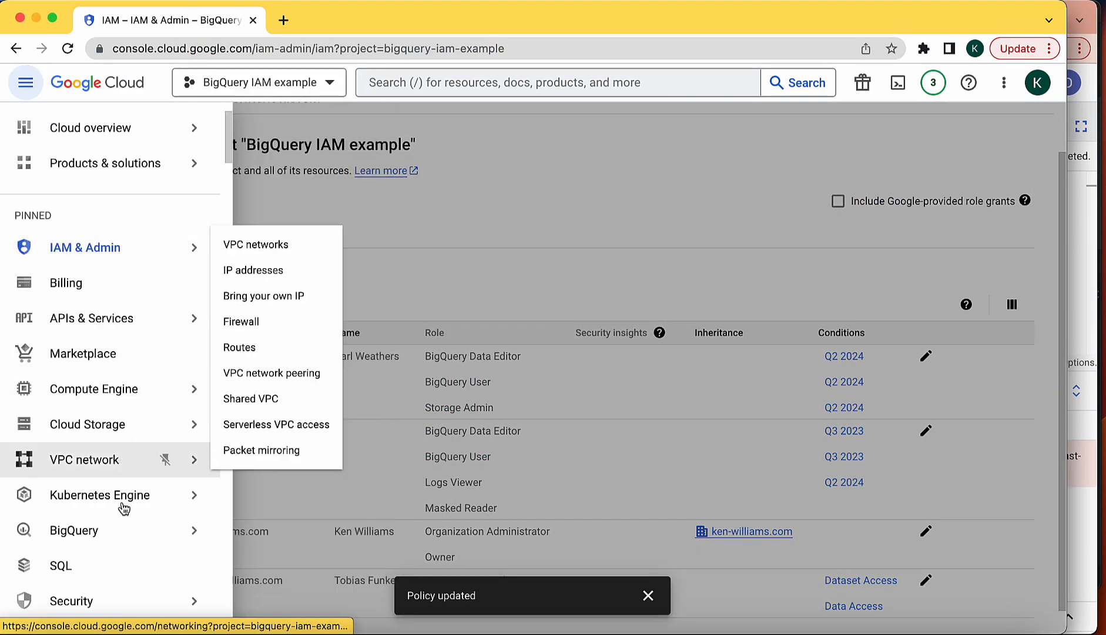
scroll(118, 376, "down", 3)
mouse_move(118, 440)
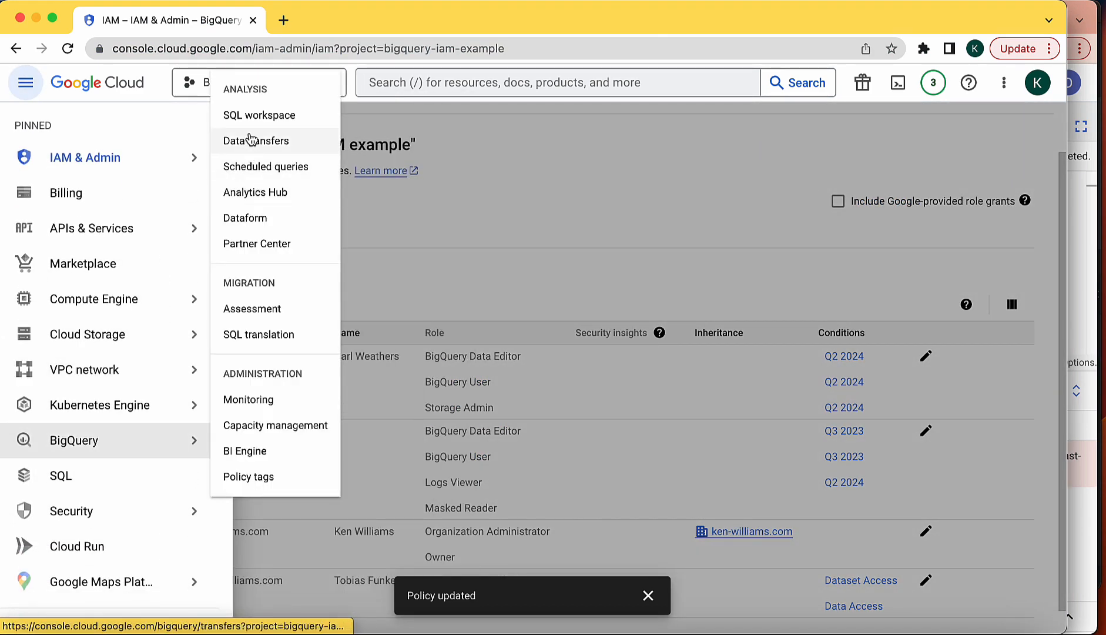
left_click(262, 477)
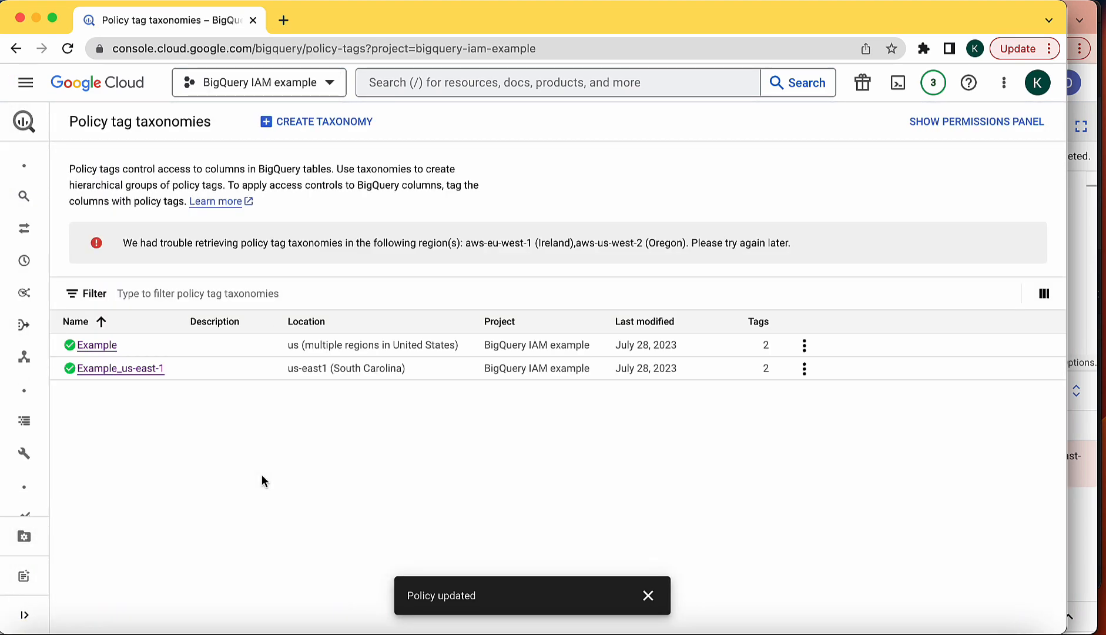
left_click(115, 368)
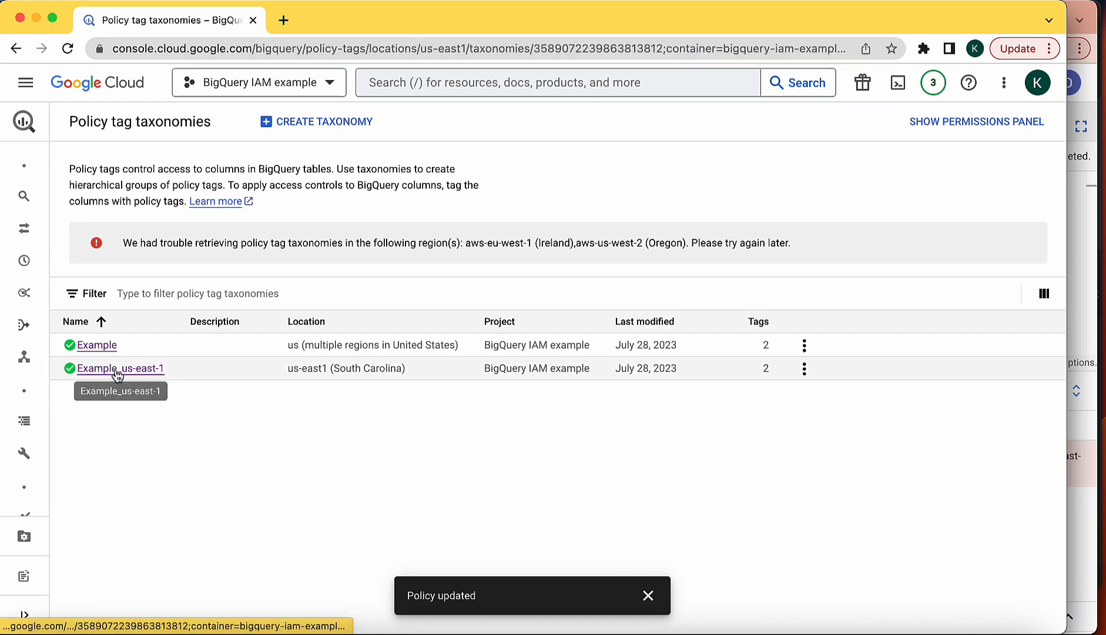
scroll(253, 546, "down", 3)
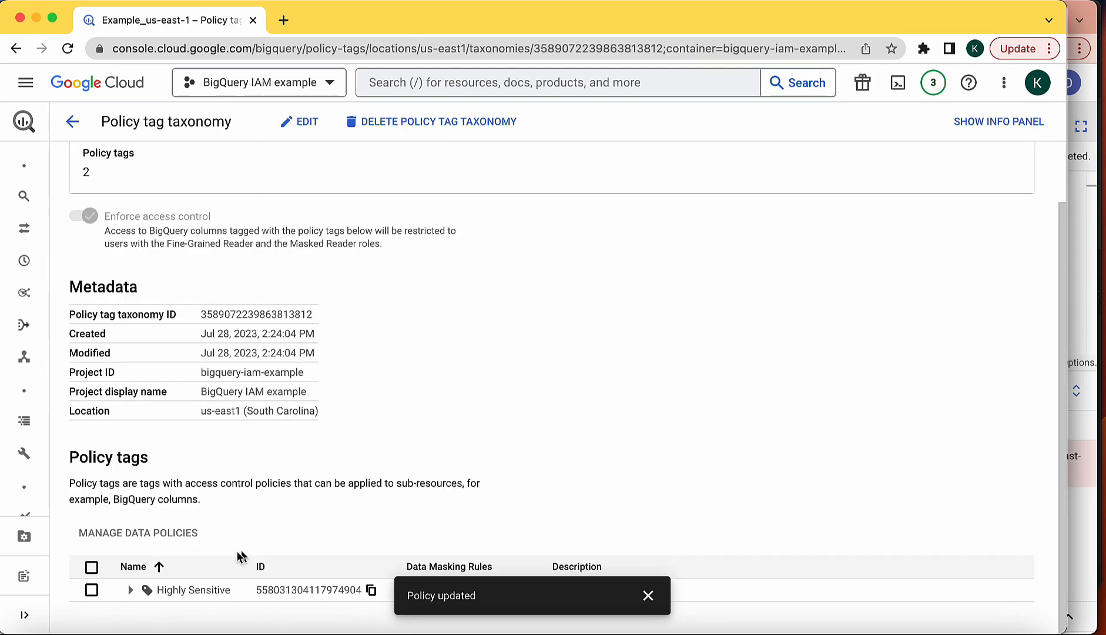
left_click(128, 589)
scroll(135, 598, "down", 1)
left_click(91, 585)
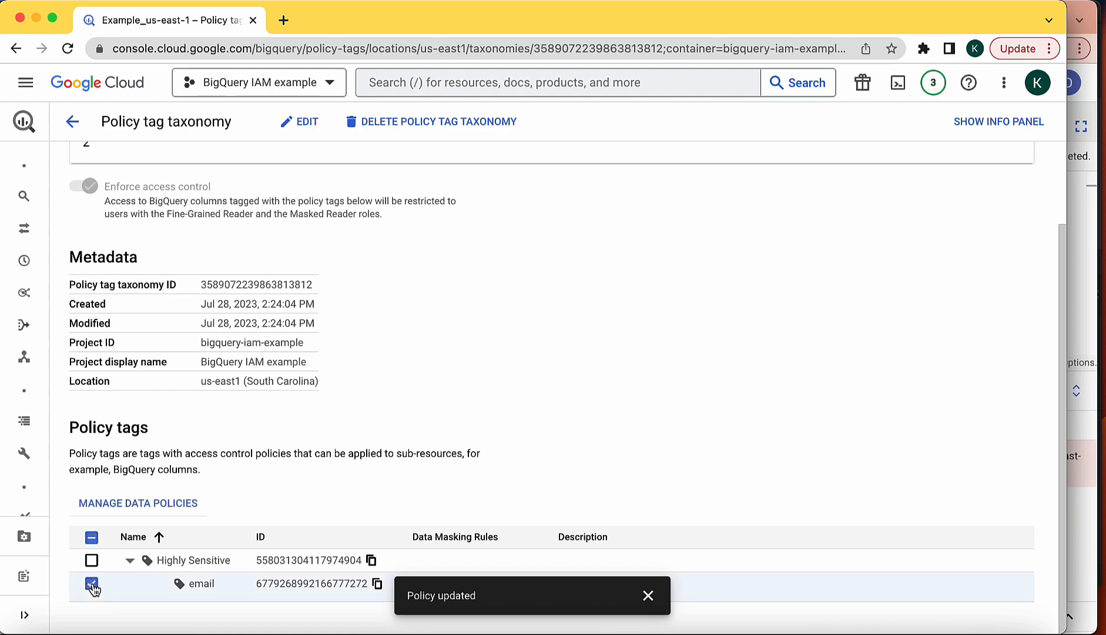
left_click(649, 595)
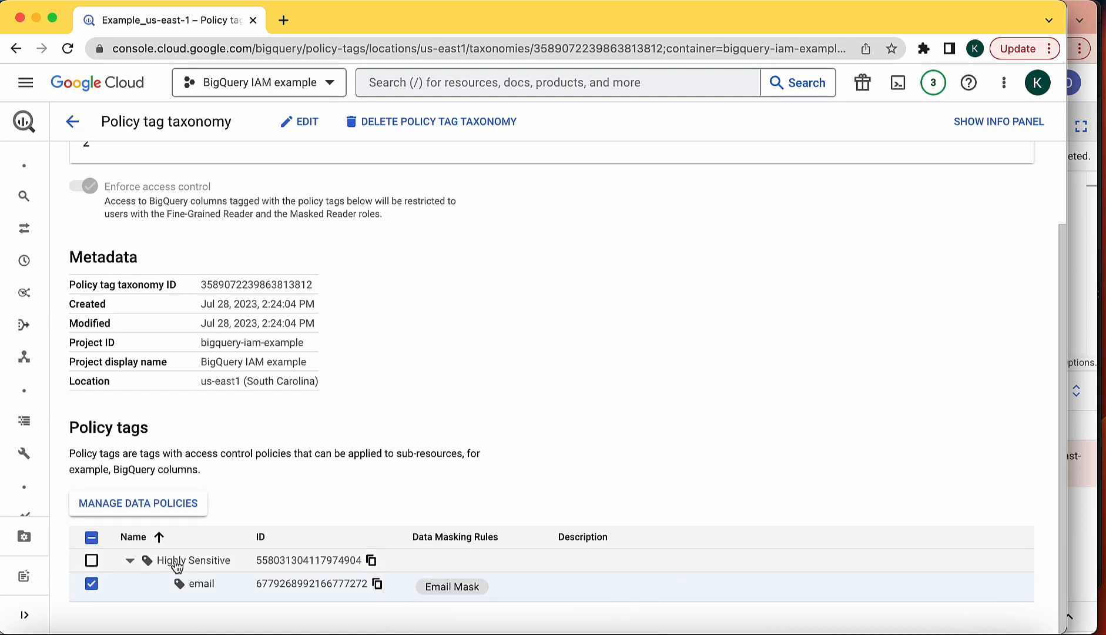
left_click(130, 504)
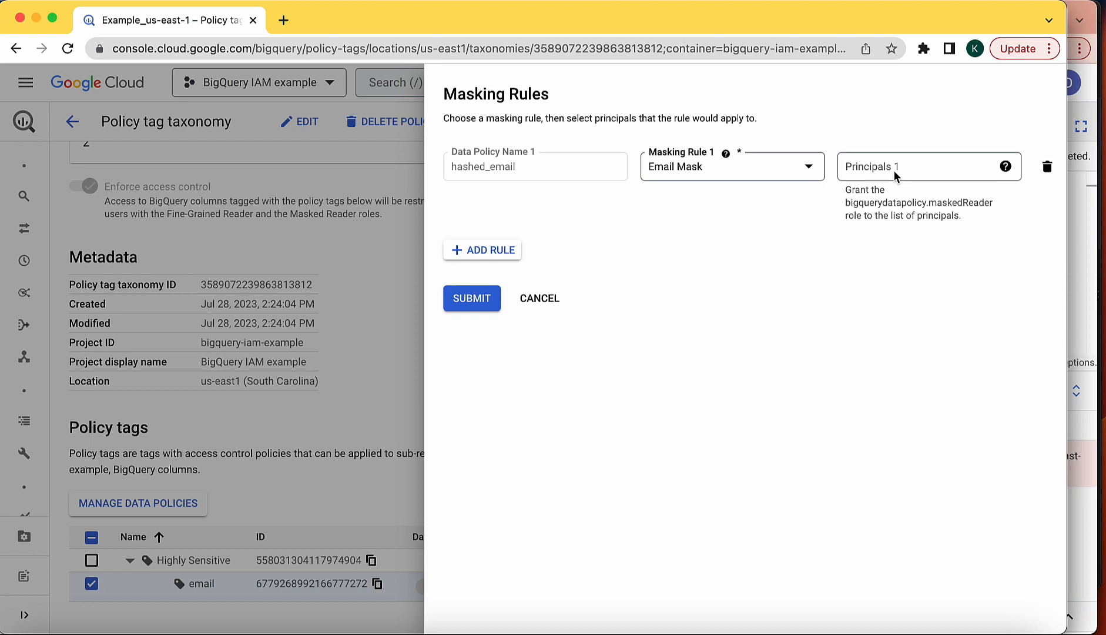
Add the consultants group as a principal of the hashed_email rule and submit.
left_click(878, 171)
type("consult")
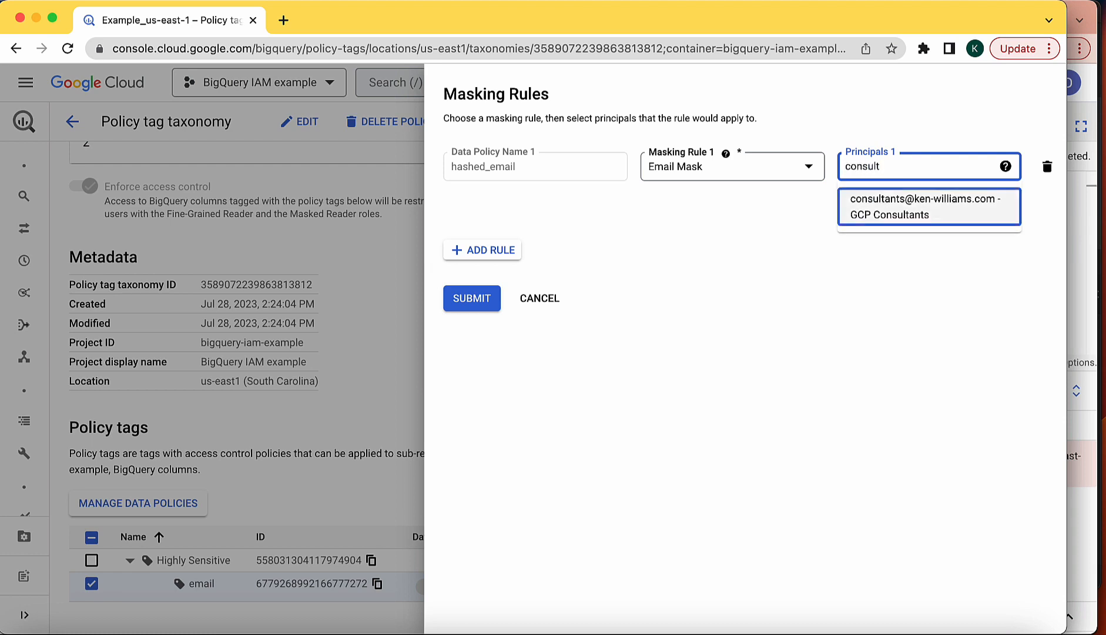
left_click(941, 206)
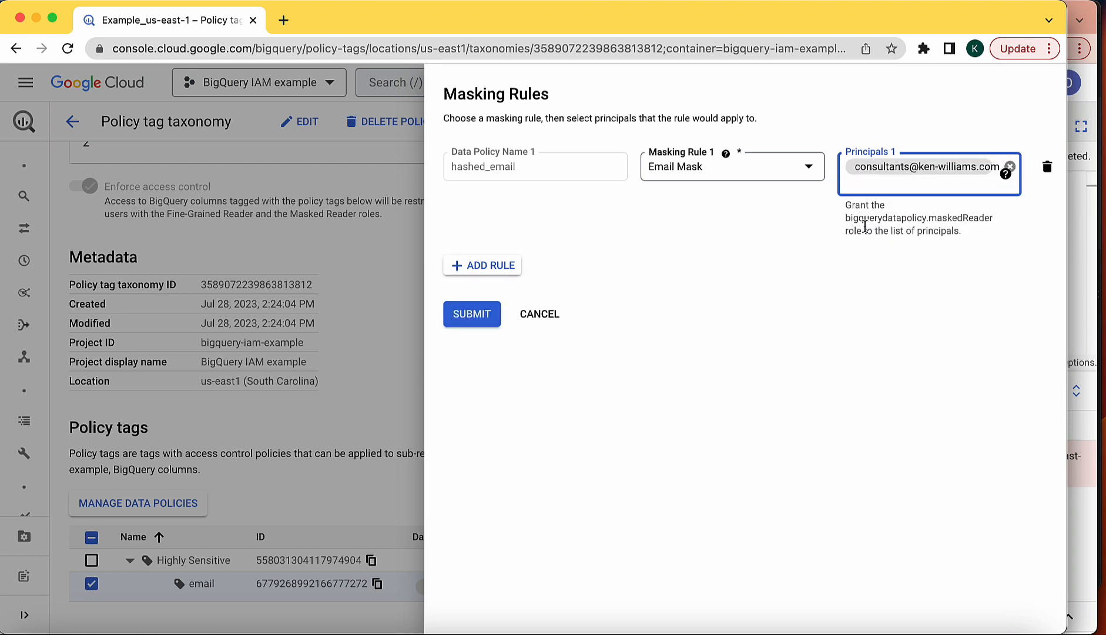
left_click(480, 316)
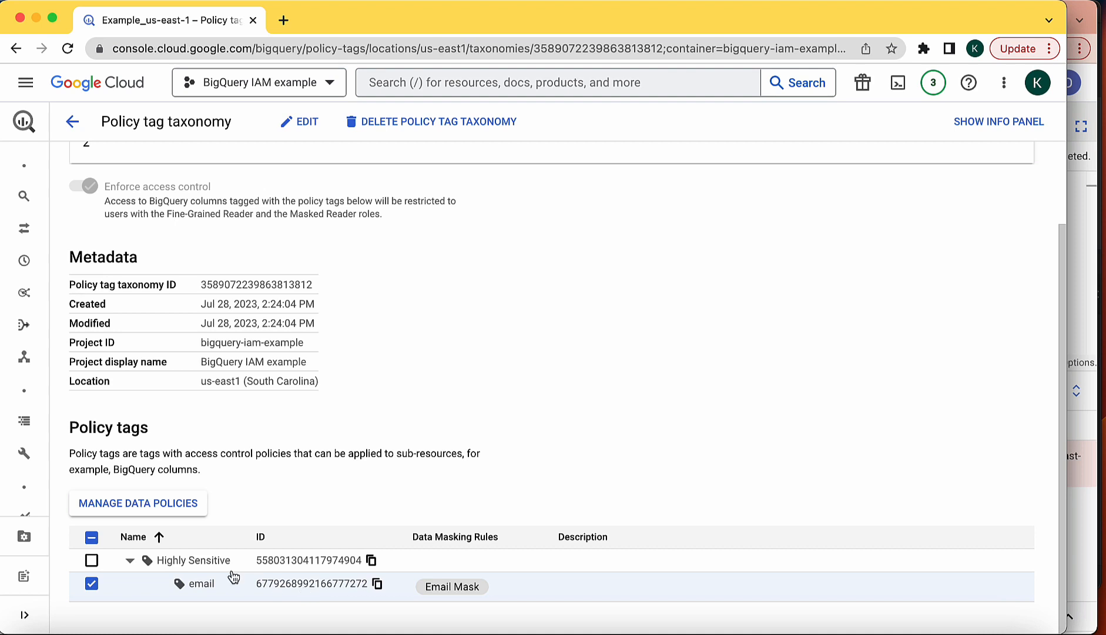
mouse_move(201, 195)
left_click(1071, 9)
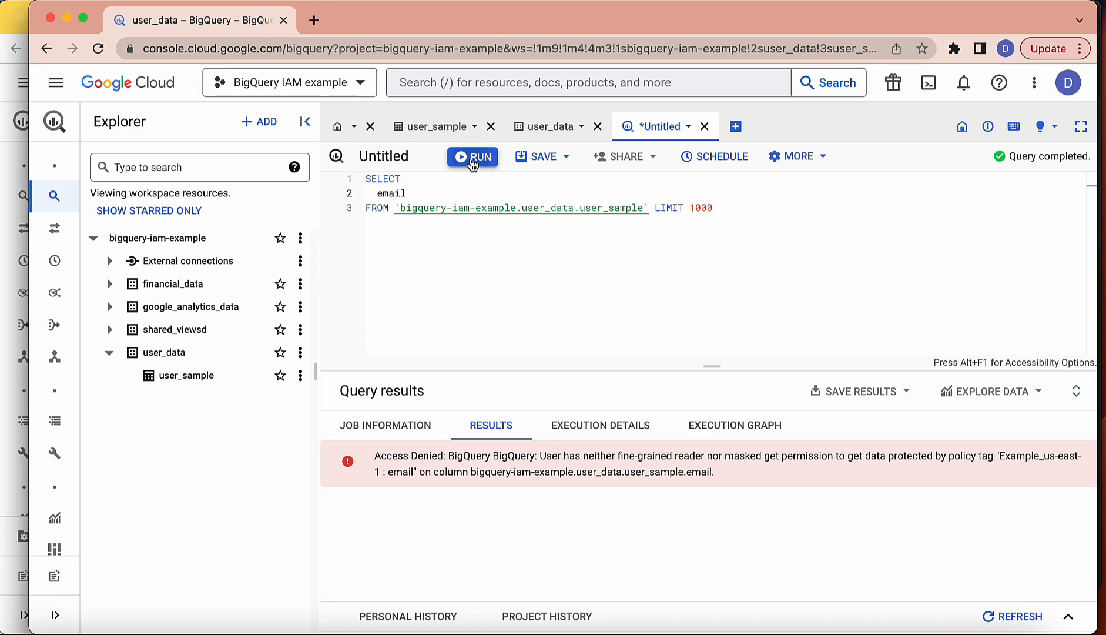
left_click(472, 160)
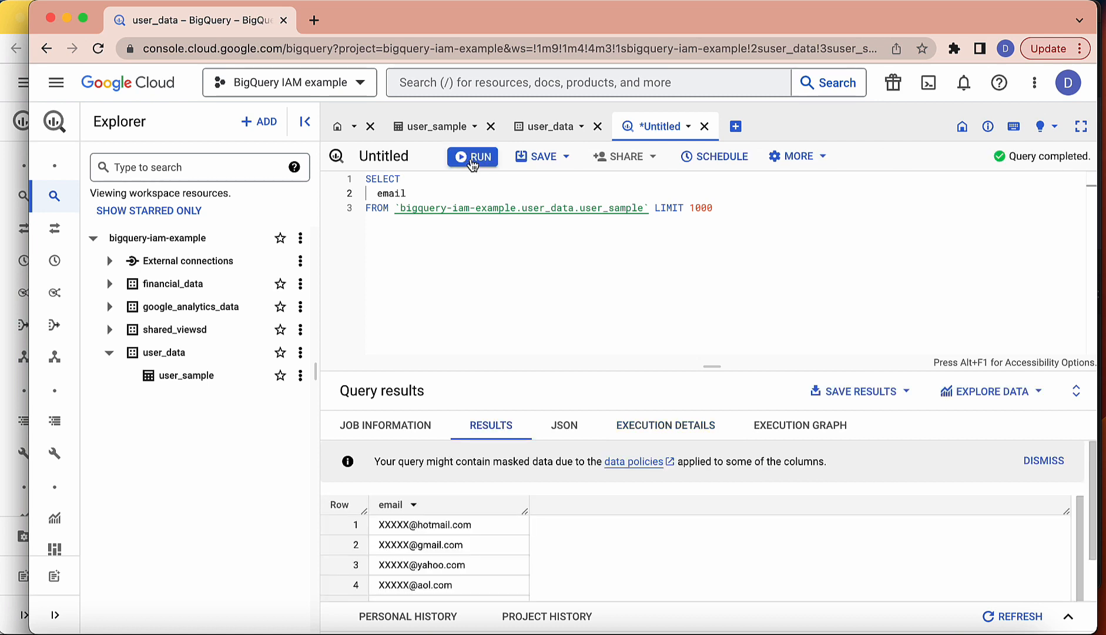
left_click_drag(711, 367, 709, 237)
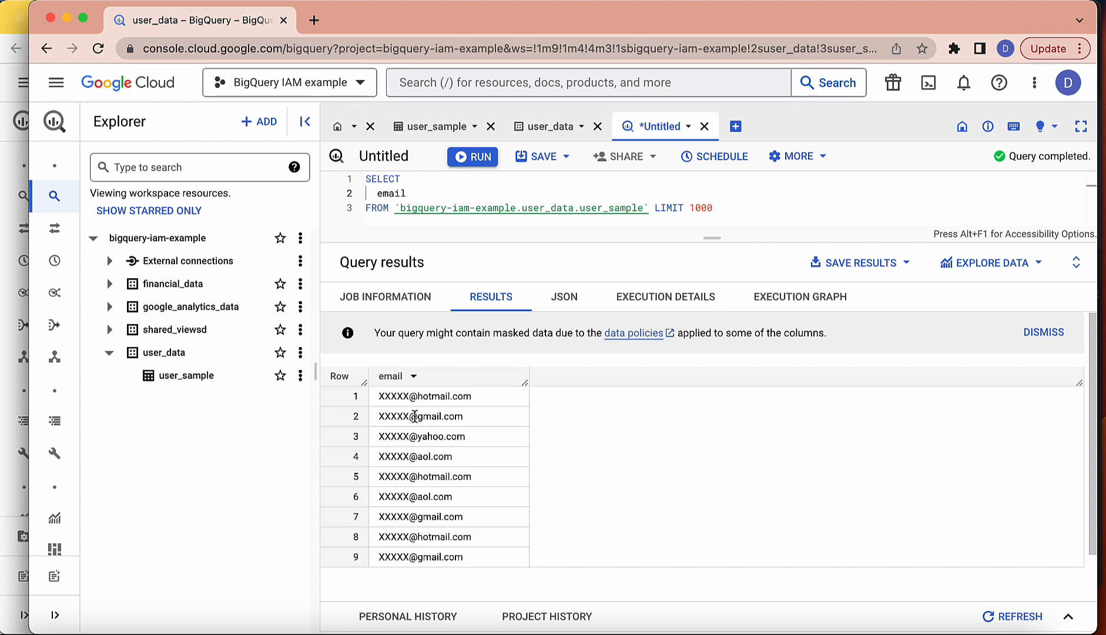